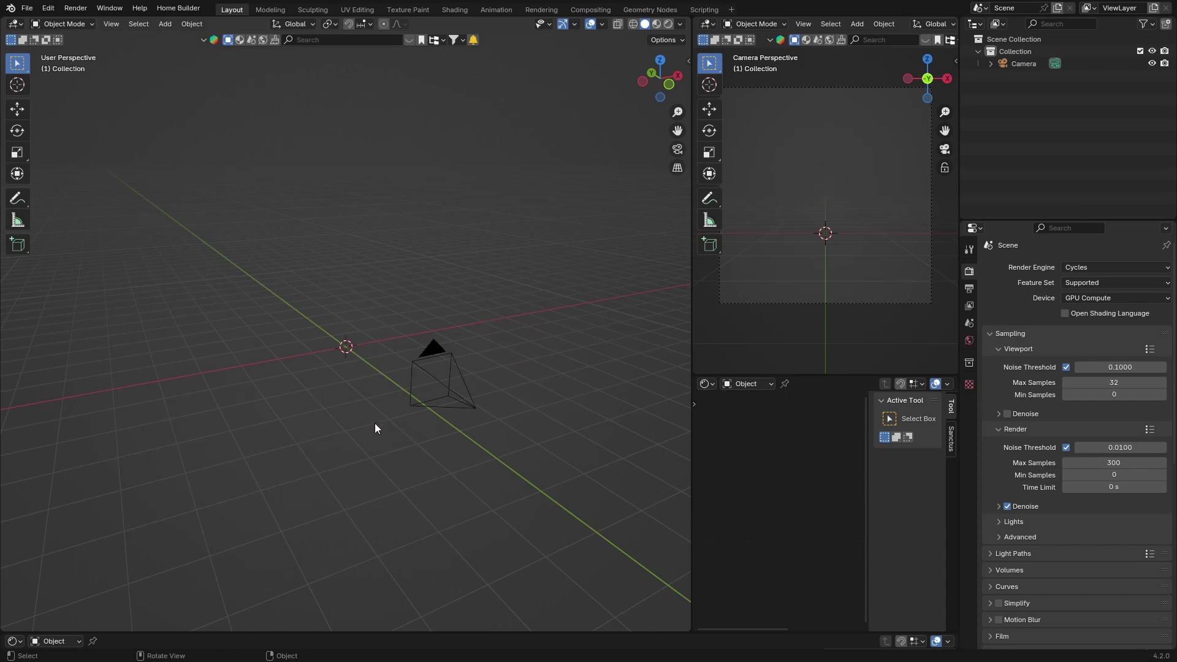
Add a Suzanne monkey head mesh to the scene
{"action": "mouse_move", "coordinate": [375, 428]}
{"action": "middle_mouse_down"}
{"action": "mouse_move", "coordinate": [396, 413]}
{"action": "mouse_move", "coordinate": [357, 420]}
{"action": "mouse_move", "coordinate": [381, 428]}
{"action": "middle_mouse_up"}
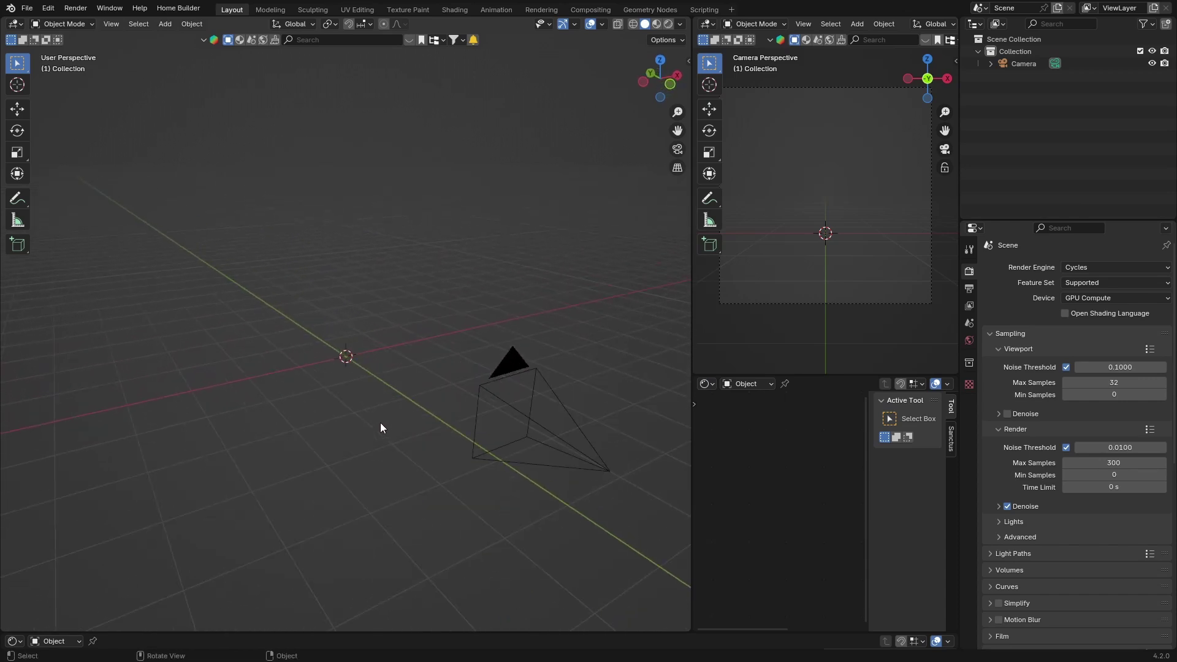
{"action": "scroll", "coordinate": [380, 428], "scroll_direction": "down", "scroll_amount": 3}
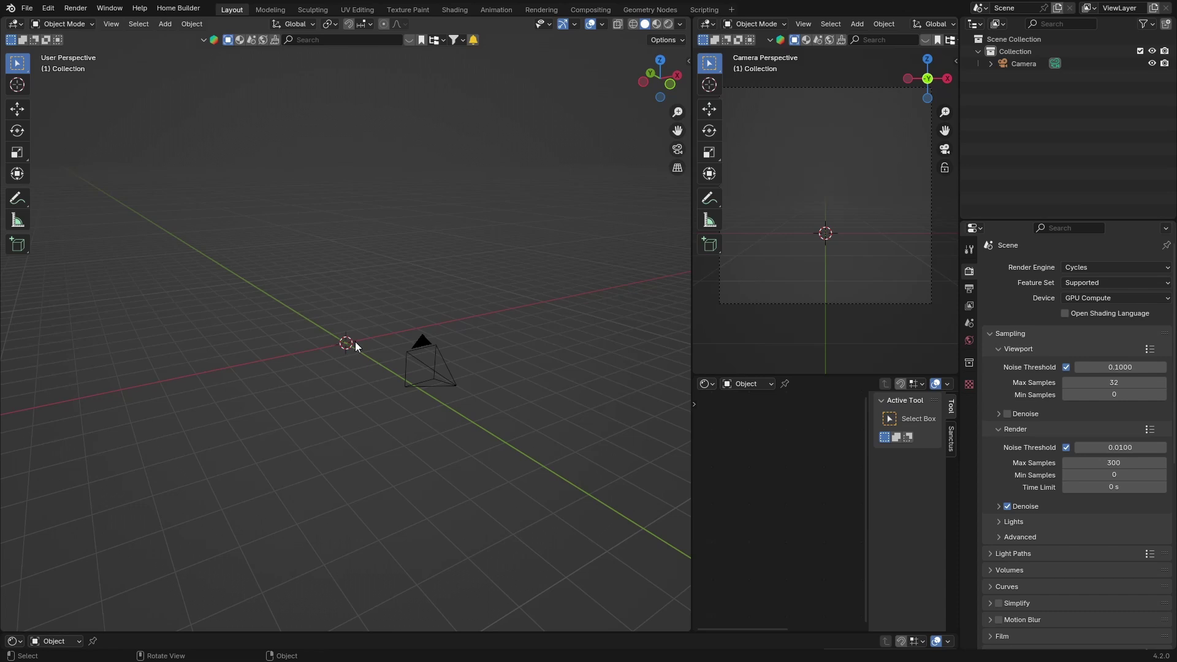
{"action": "key", "text": "shift"}
{"action": "key", "text": "shift+a"}
{"action": "mouse_move", "coordinate": [328, 363]}
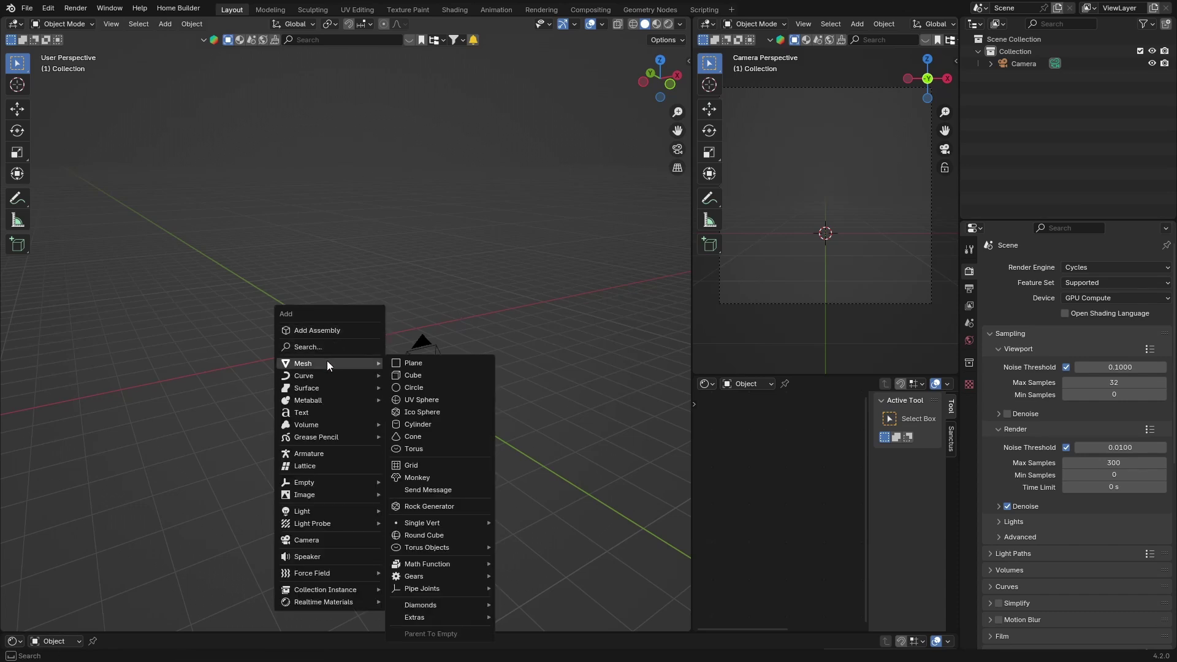
{"action": "left_click", "coordinate": [428, 478]}
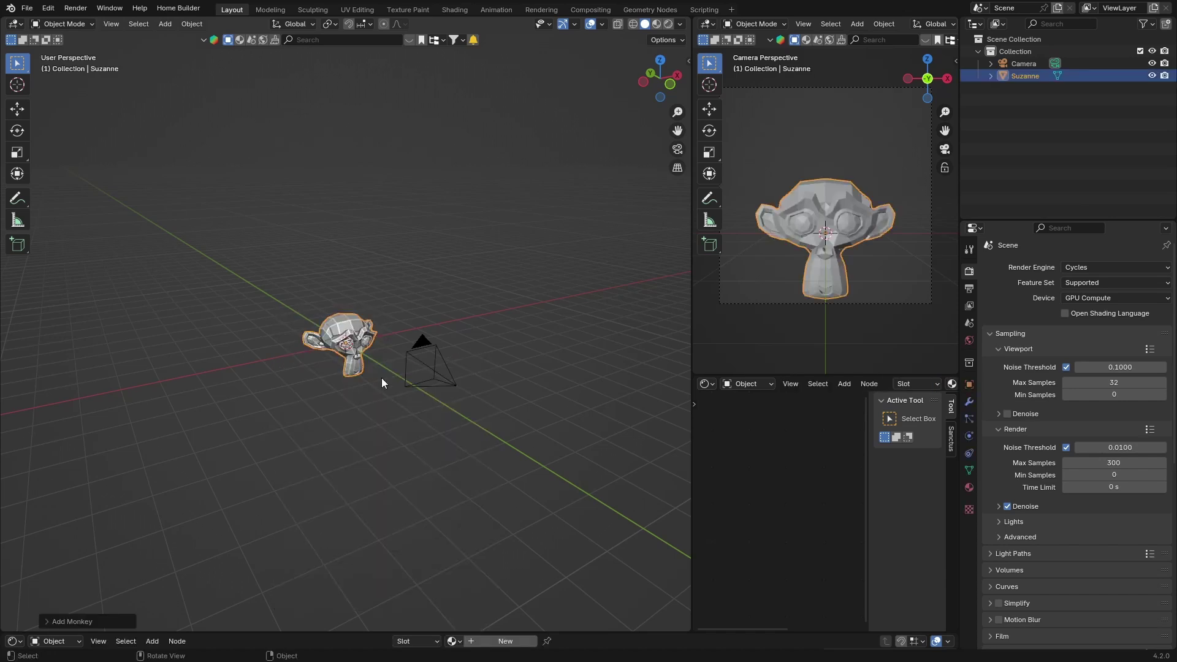
{"action": "scroll", "coordinate": [381, 378], "scroll_direction": "up", "scroll_amount": 4}
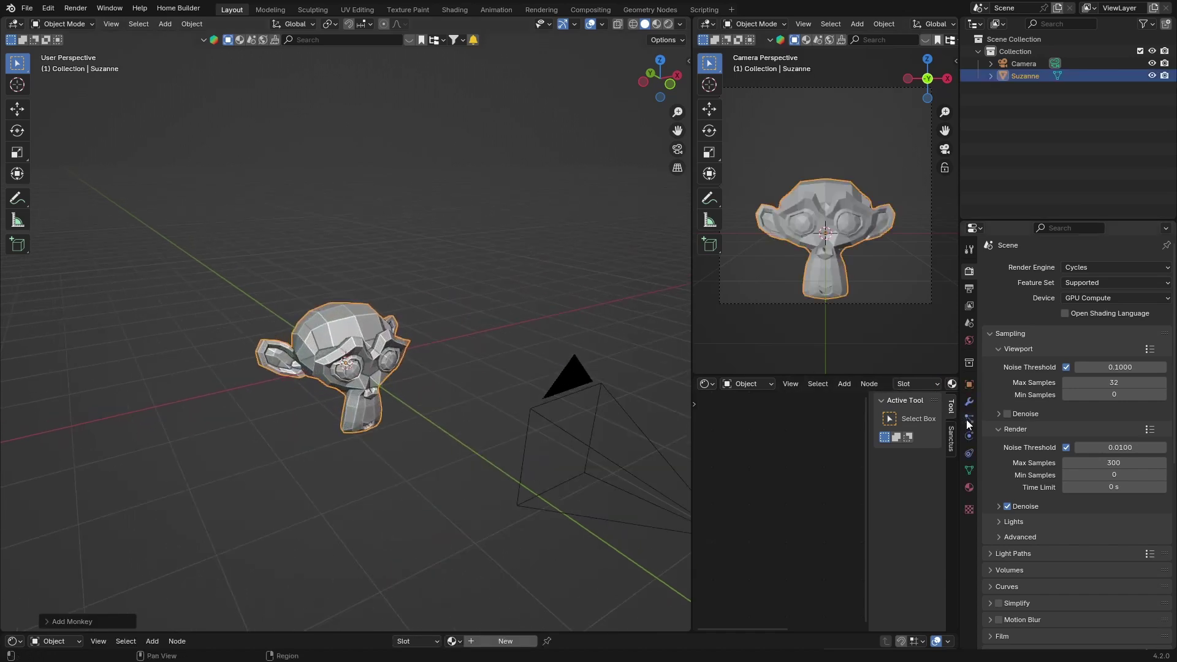
Give Suzanne a Subdivision Surface modifier with viewport level 2
{"action": "left_click", "coordinate": [968, 402]}
{"action": "left_click", "coordinate": [1039, 271]}
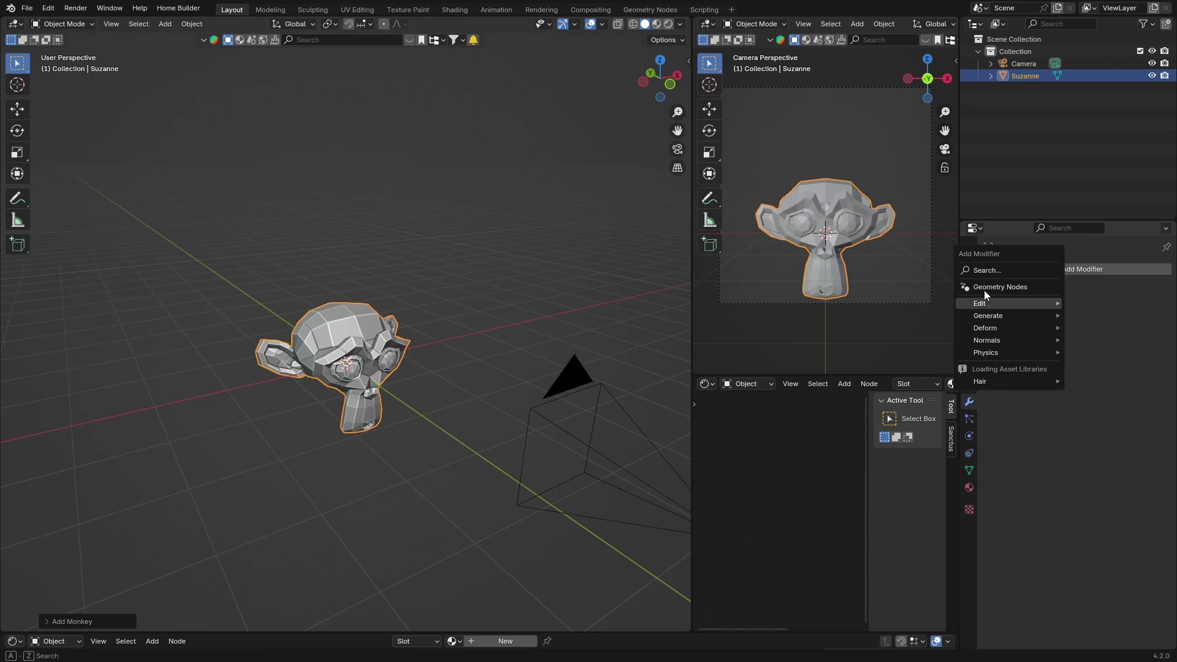
{"action": "left_click", "coordinate": [982, 274]}
{"action": "type", "text": "su"}
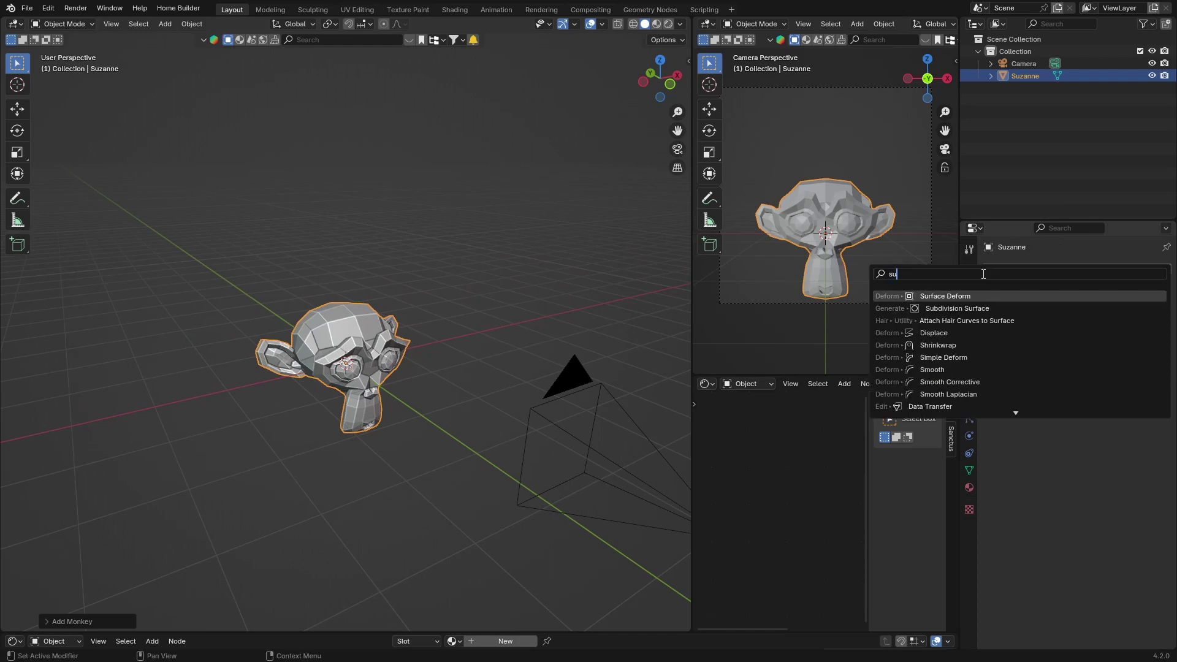
{"action": "key", "text": "Down"}
{"action": "key", "text": "Return"}
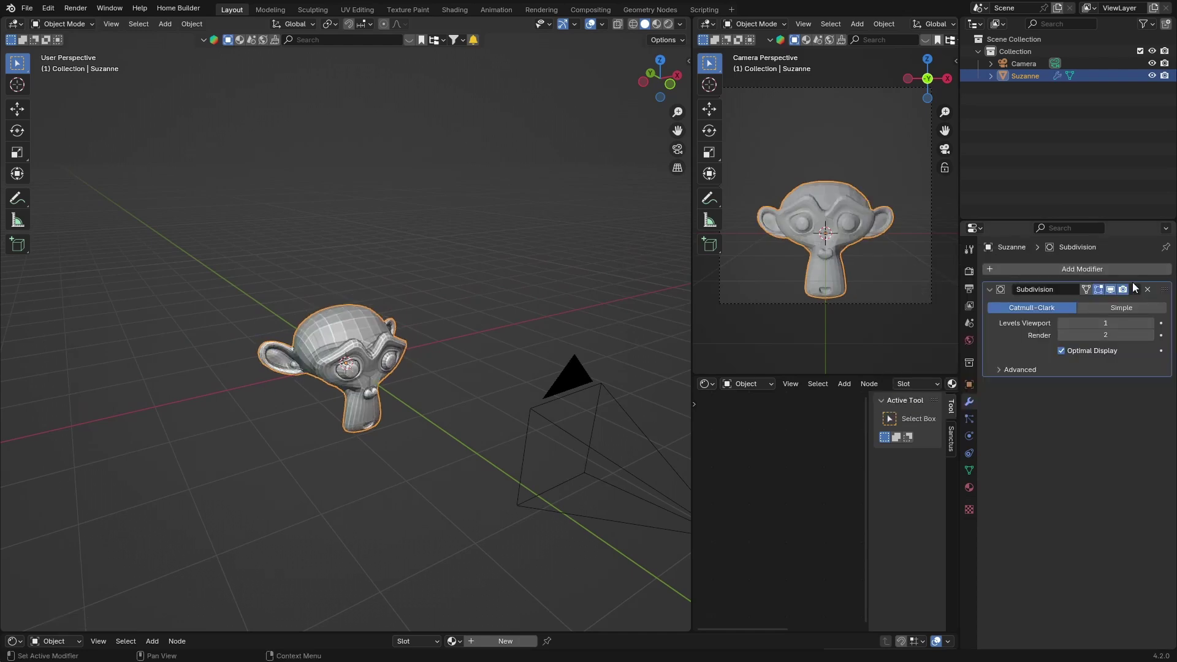
{"action": "left_click", "coordinate": [1144, 322]}
Apply smooth shading to Suzanne
{"action": "right_click", "coordinate": [351, 344]}
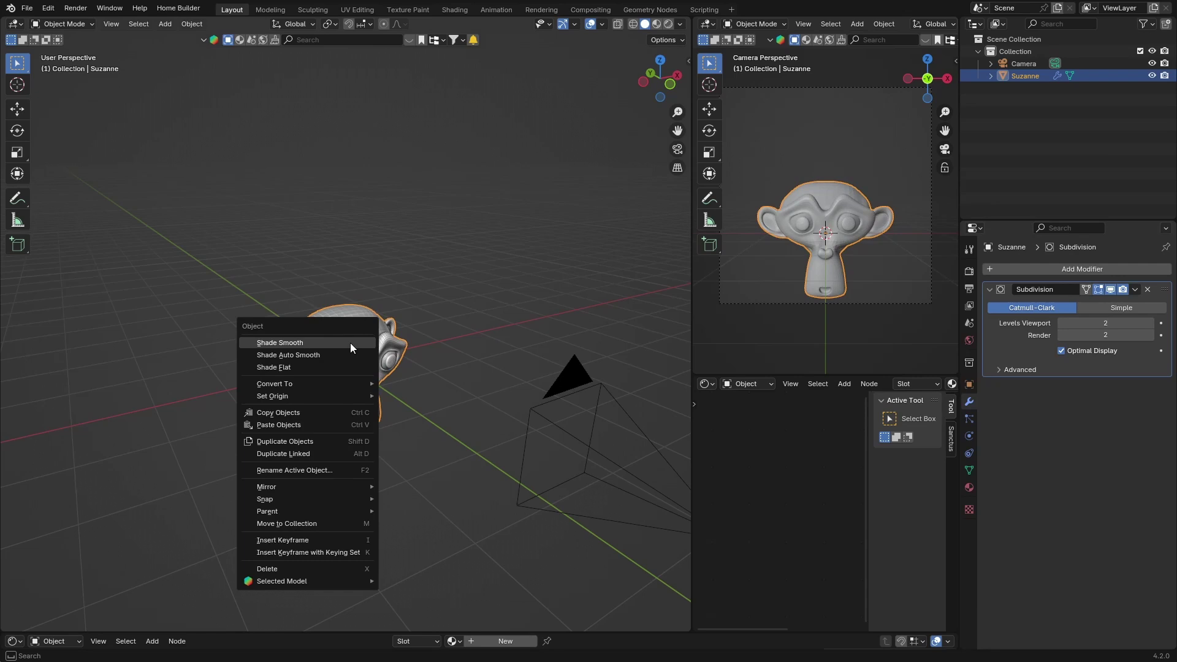
{"action": "left_click", "coordinate": [351, 342]}
{"action": "mouse_move", "coordinate": [448, 414]}
{"action": "middle_mouse_down"}
{"action": "mouse_move", "coordinate": [406, 402]}
{"action": "mouse_move", "coordinate": [458, 399]}
{"action": "middle_mouse_up"}
Add an icosphere mesh to the scene
{"action": "key", "text": "shift+a"}
{"action": "mouse_move", "coordinate": [447, 399]}
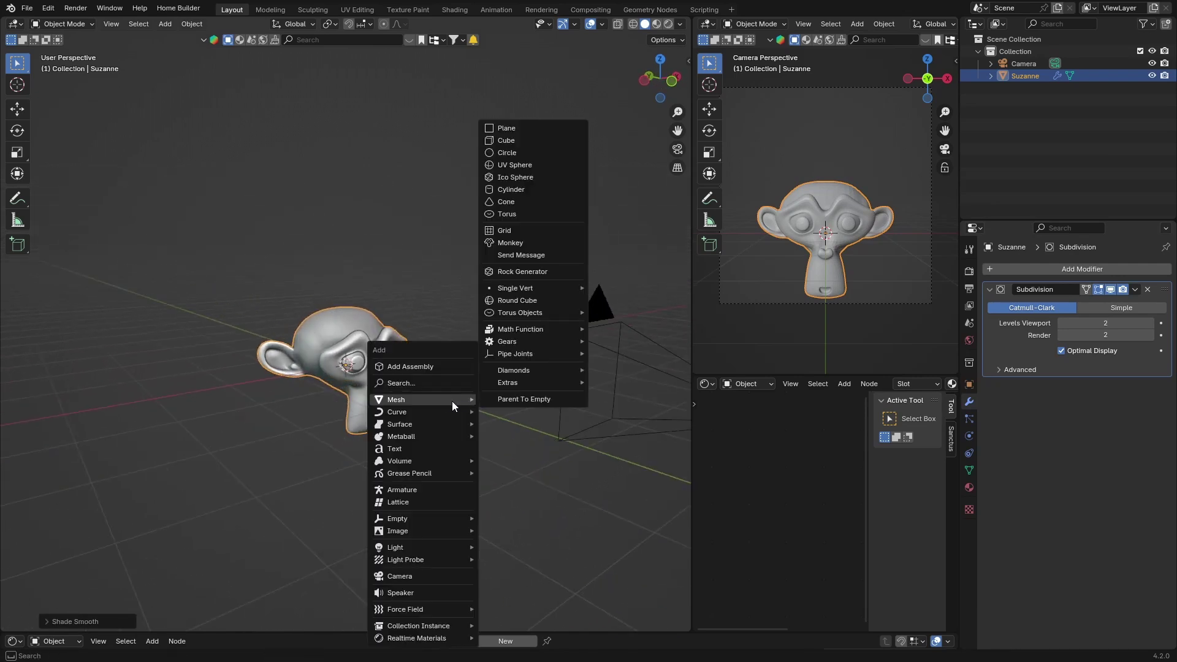
{"action": "left_click", "coordinate": [533, 175]}
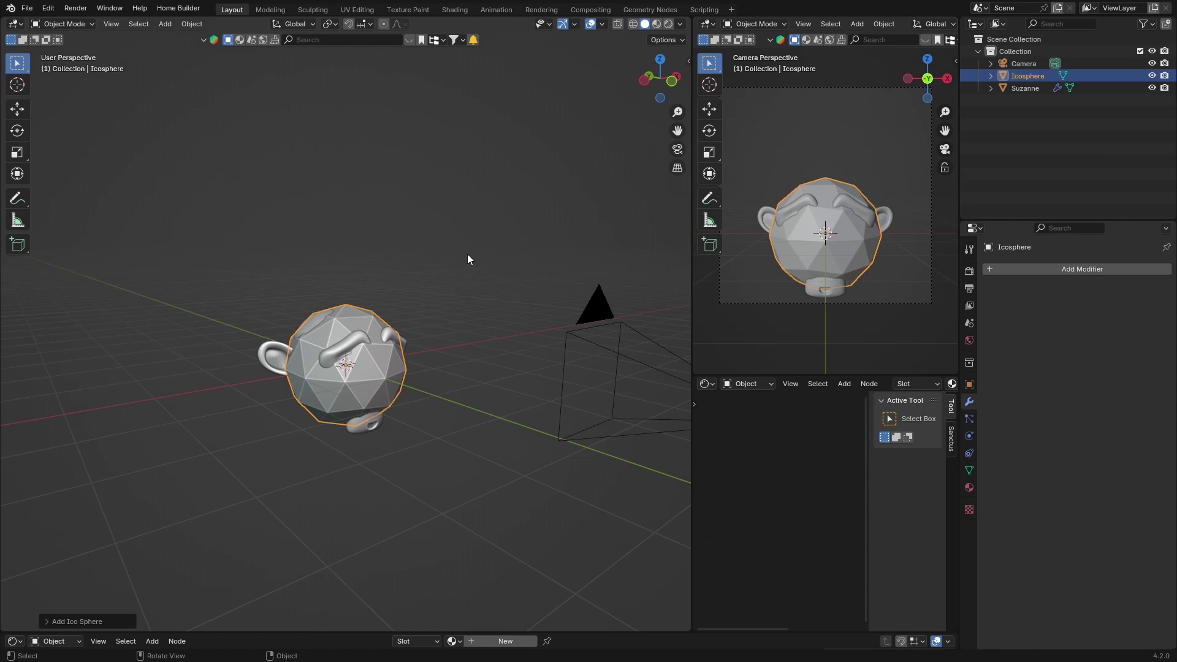
From top view, move the icosphere along X to the right of Suzanne
{"action": "left_click", "coordinate": [660, 57]}
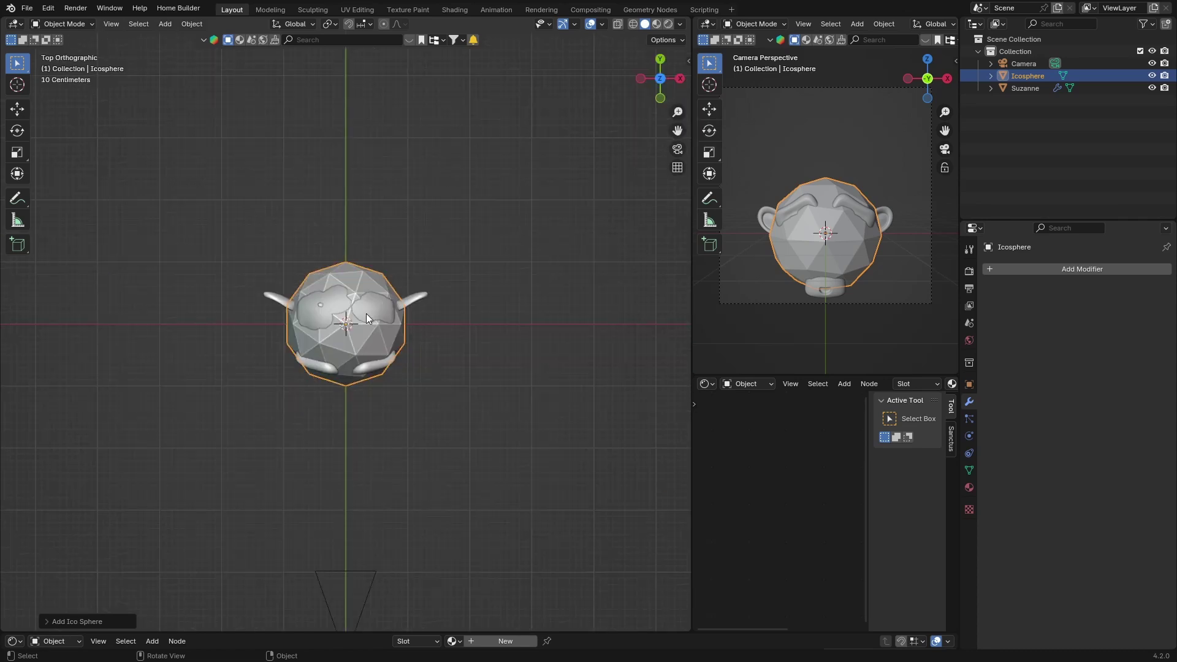
{"action": "key", "text": "g"}
{"action": "key", "text": "x"}
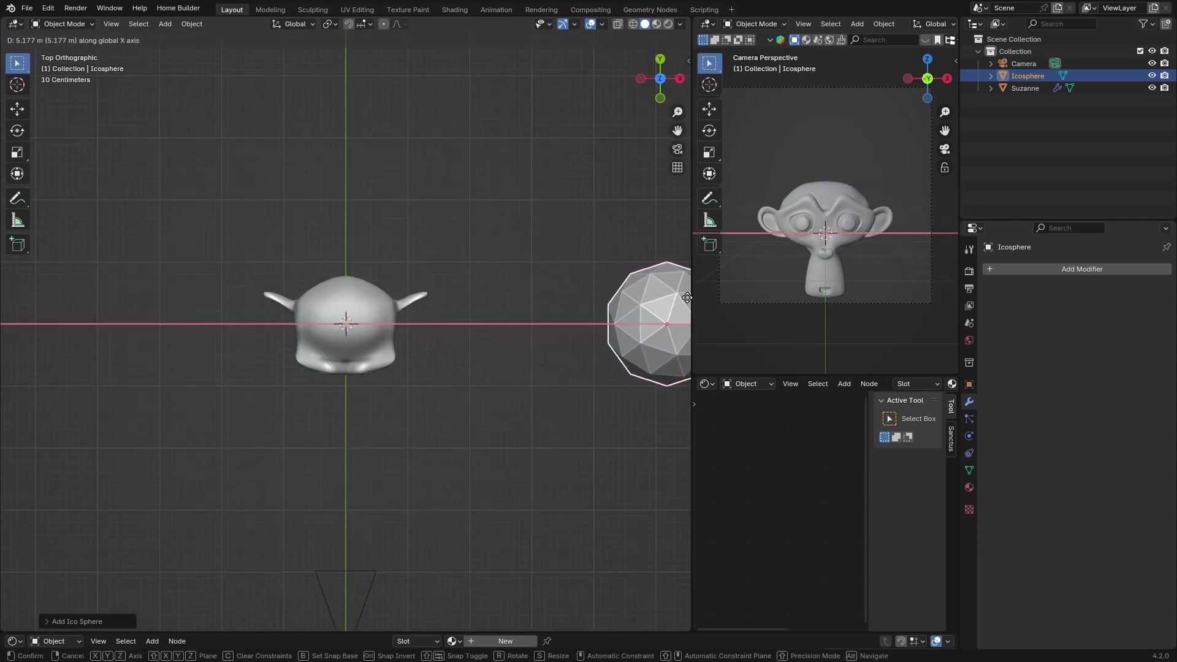
{"action": "left_click", "coordinate": [506, 422]}
{"action": "middle_click_drag", "start_coordinate": [506, 422], "coordinate": [555, 270]}
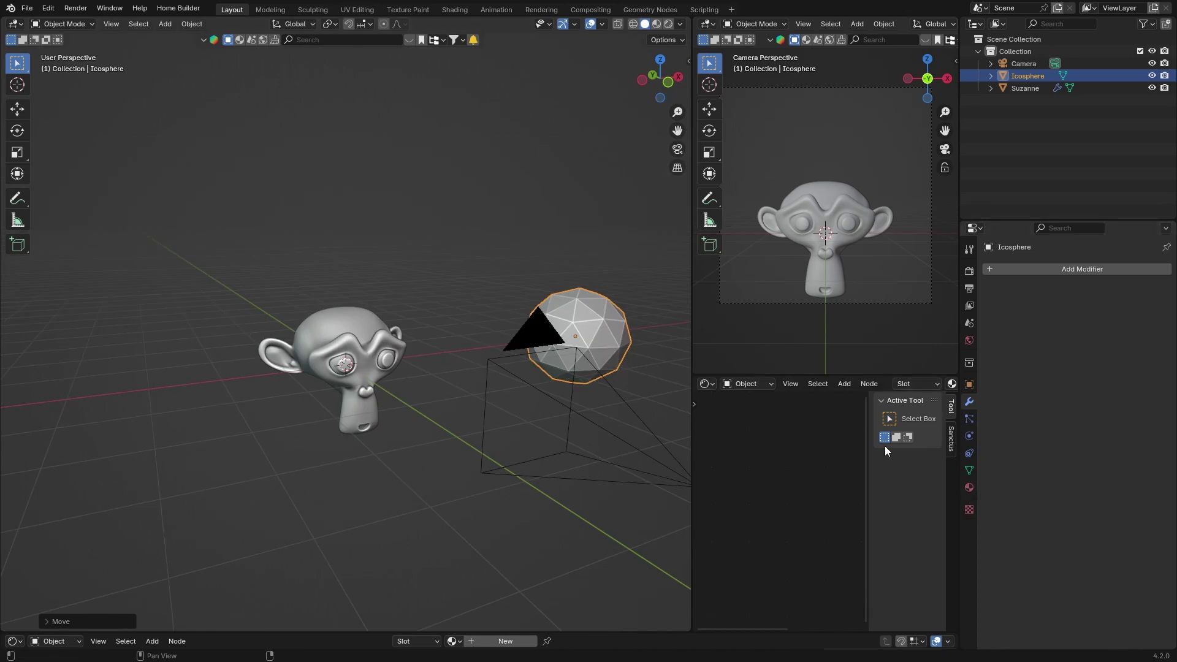
Create a new material for the icosphere and work in the Shading workspace
{"action": "left_click", "coordinate": [969, 487]}
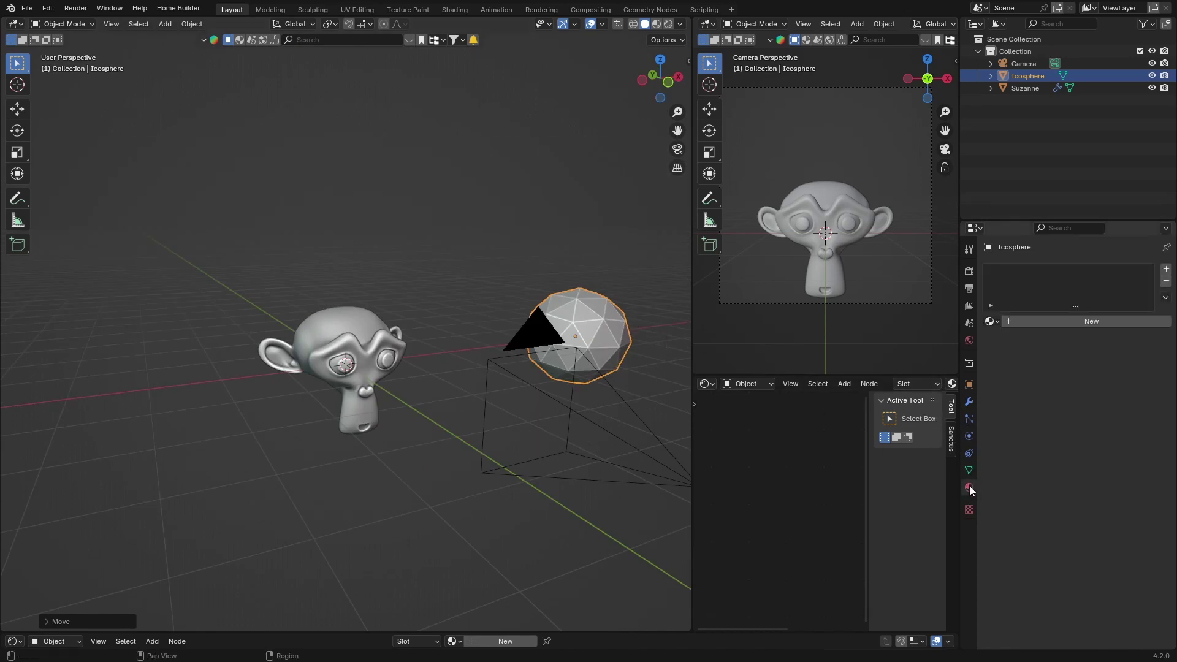
{"action": "left_click", "coordinate": [1065, 321]}
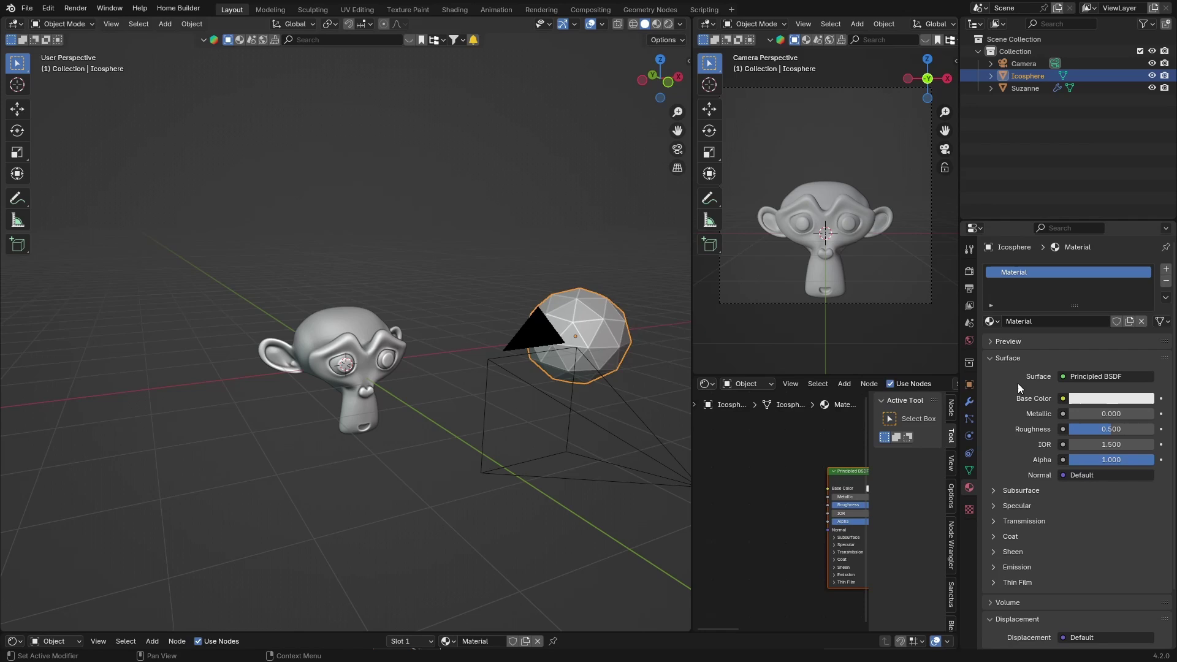
{"action": "left_click", "coordinate": [455, 10]}
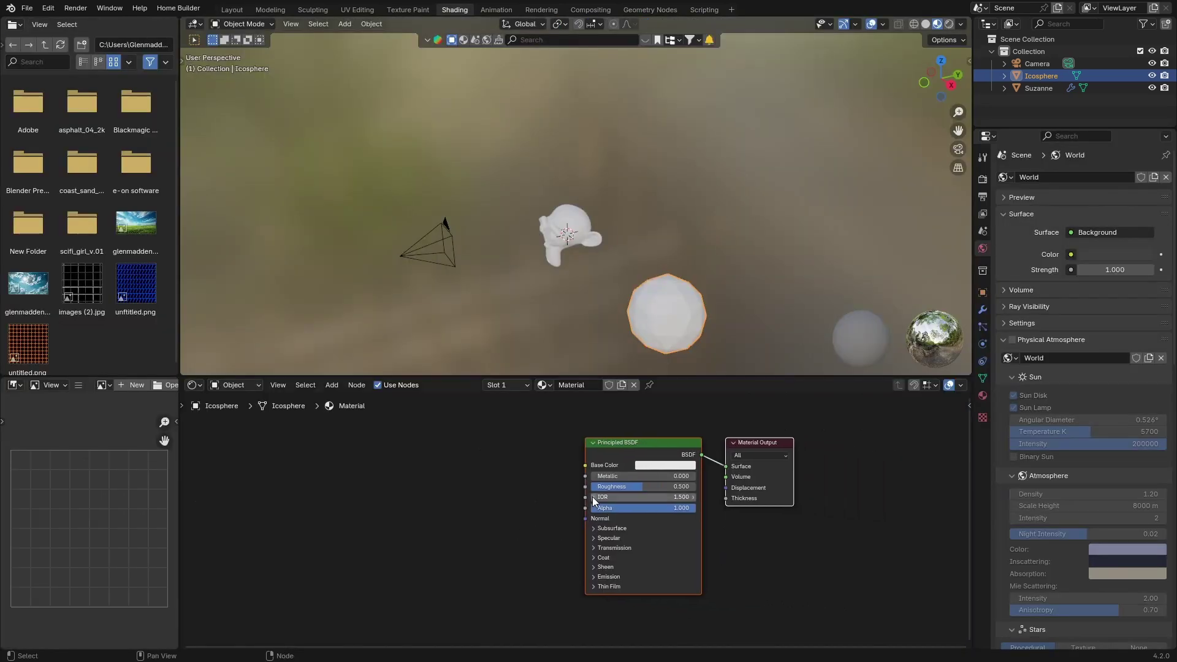
Insert a Mix Shader node between the Principled BSDF and Material Output
{"action": "left_click", "coordinate": [603, 454]}
{"action": "left_click", "coordinate": [472, 474]}
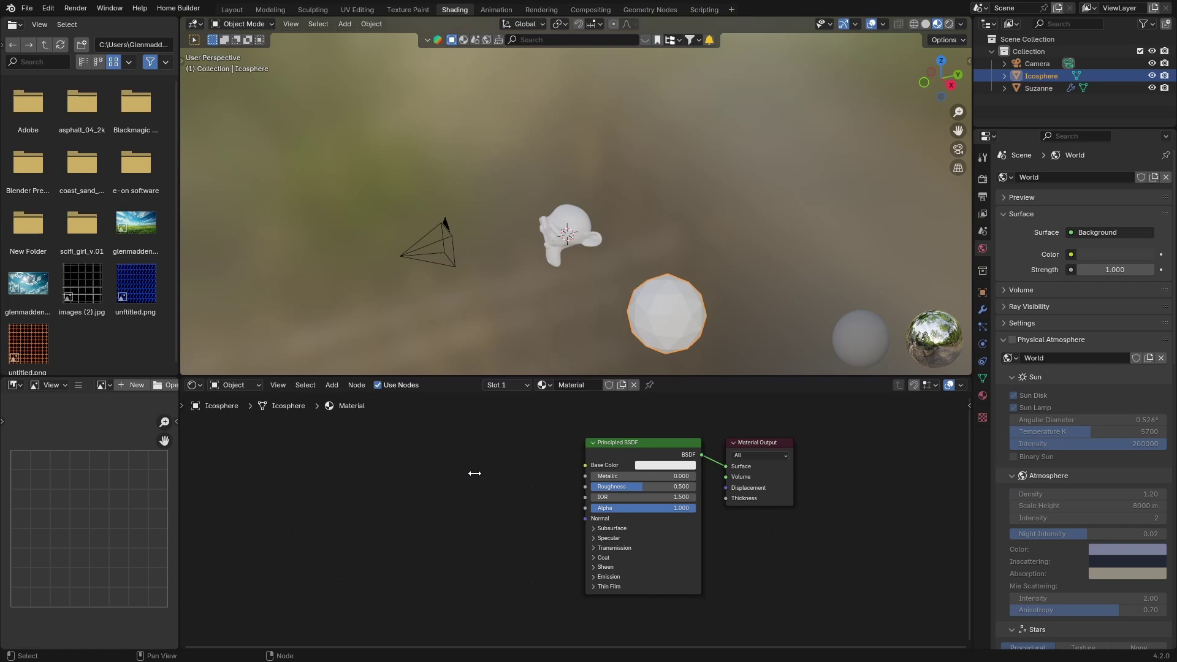
{"action": "key", "text": "shift+a"}
{"action": "left_click", "coordinate": [475, 473]}
{"action": "type", "text": "mix"}
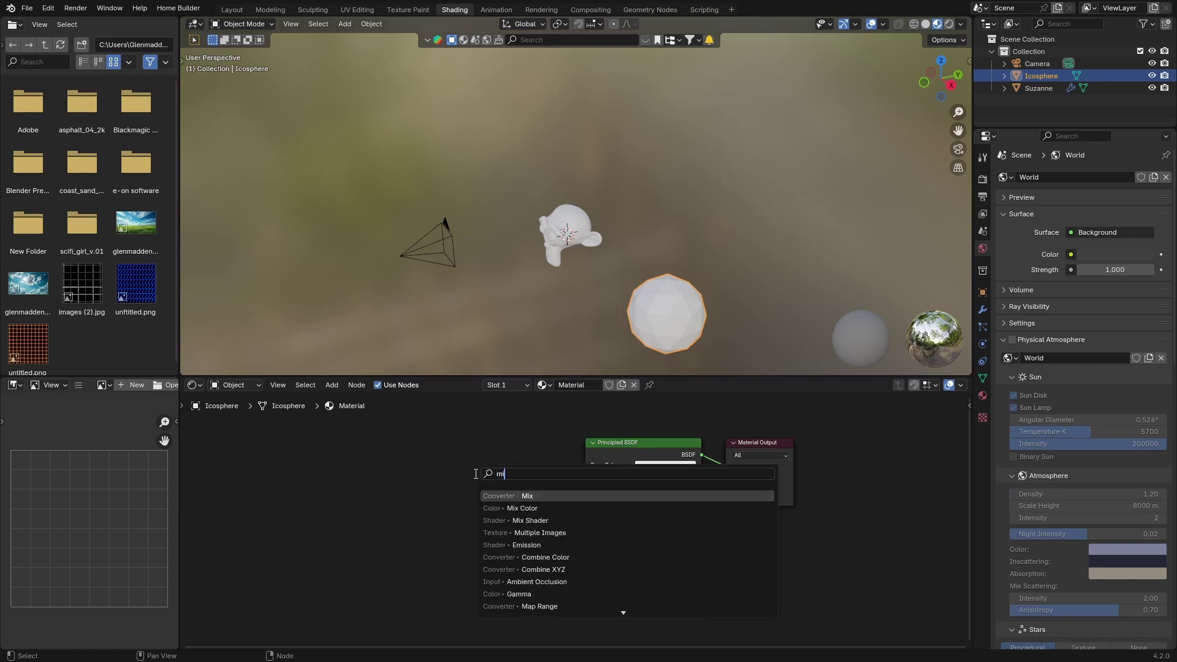
{"action": "left_click", "coordinate": [489, 520]}
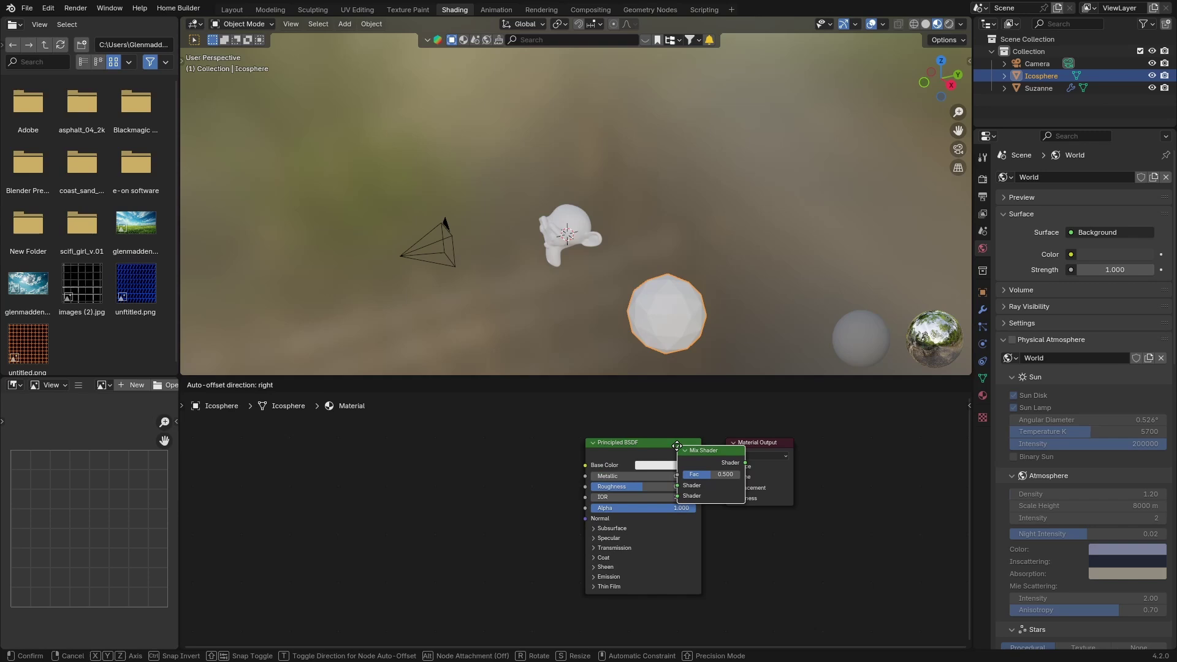
{"action": "left_click", "coordinate": [679, 446]}
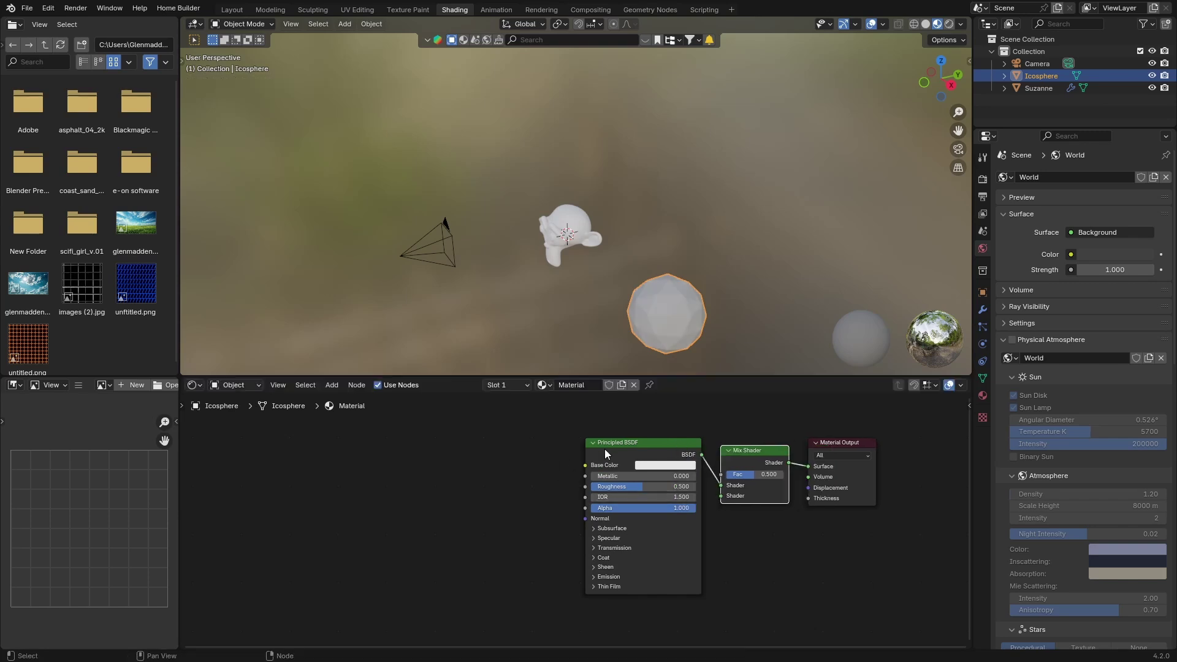
Switch the viewport to rendered shading using the preview HDRI instead of the scene world
{"action": "left_click", "coordinate": [949, 25]}
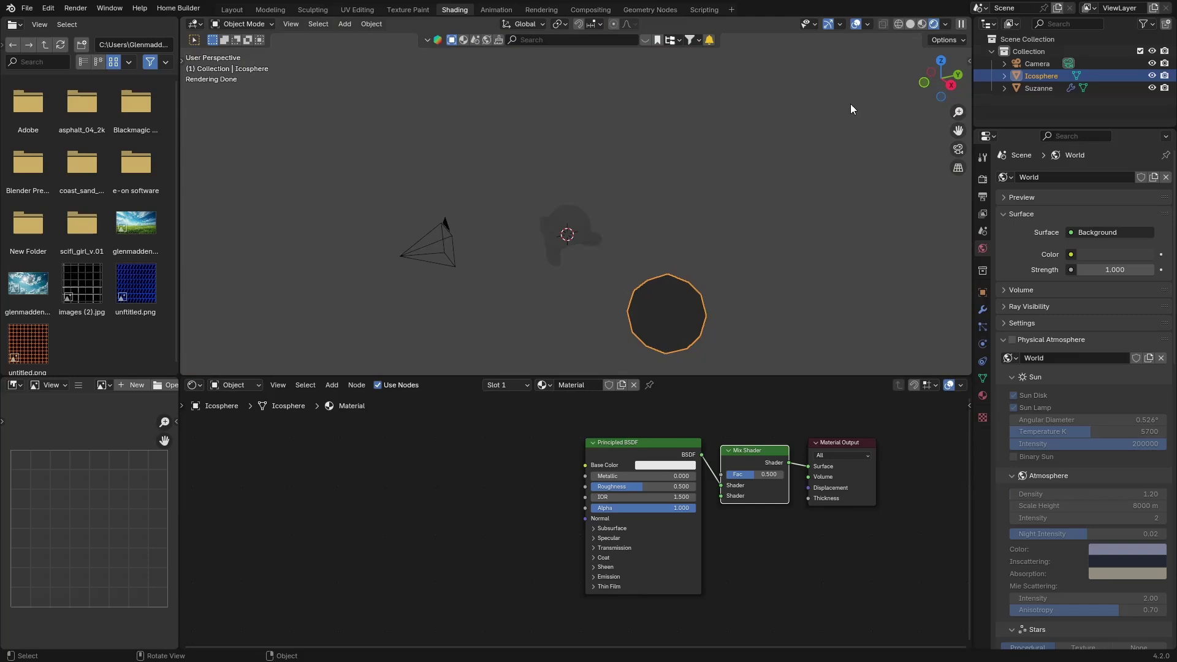
{"action": "left_click", "coordinate": [945, 26]}
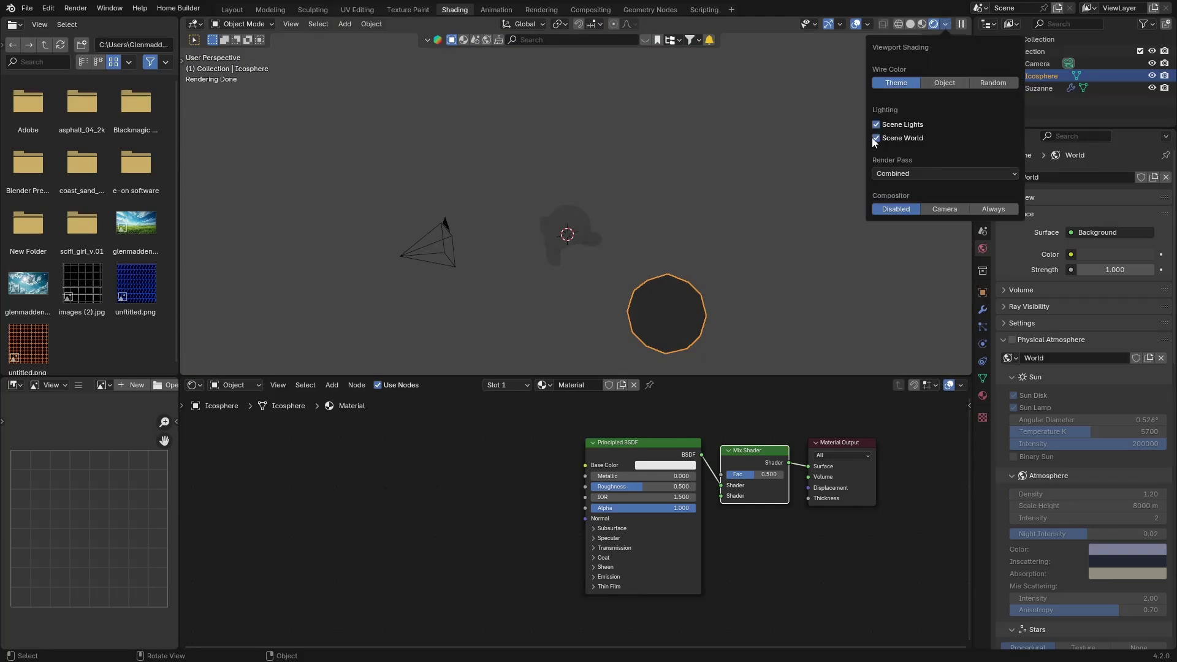
{"action": "left_click", "coordinate": [875, 138]}
{"action": "middle_click_drag", "start_coordinate": [667, 264], "coordinate": [676, 314]}
Move the Principled BSDF left and add a Transparent BSDF node
{"action": "left_click", "coordinate": [619, 454]}
{"action": "left_click_drag", "start_coordinate": [619, 449], "coordinate": [517, 444]}
{"action": "key", "text": "shift+a"}
{"action": "left_click", "coordinate": [516, 444]}
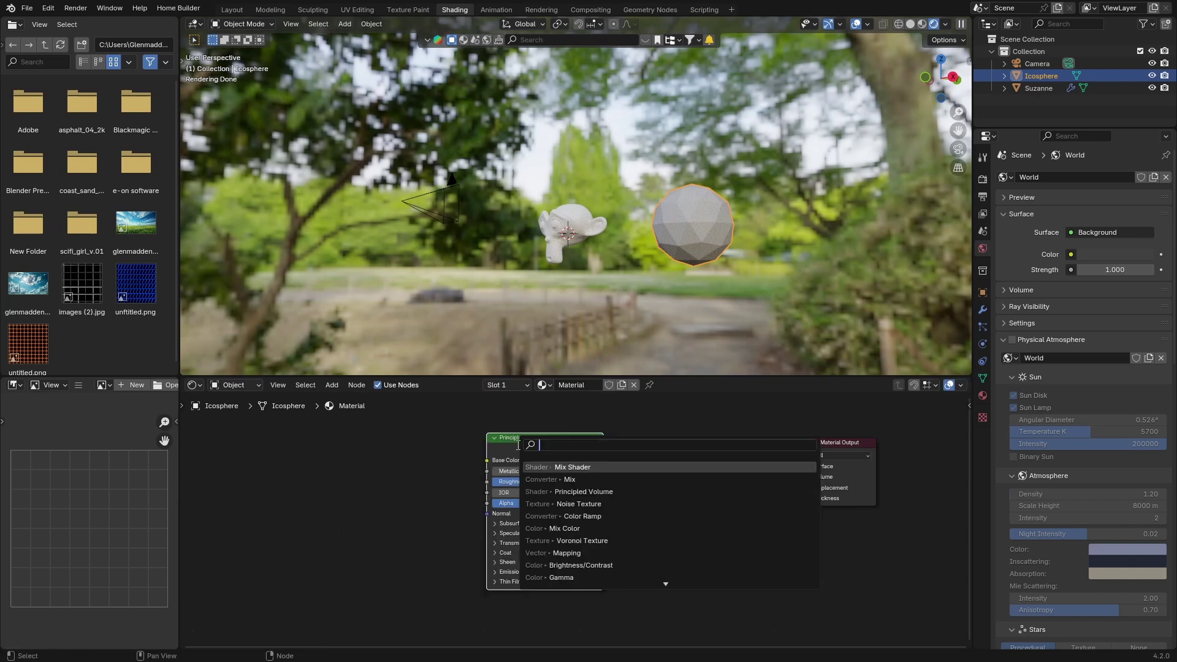
{"action": "type", "text": "tr"}
{"action": "key", "text": "Down"}
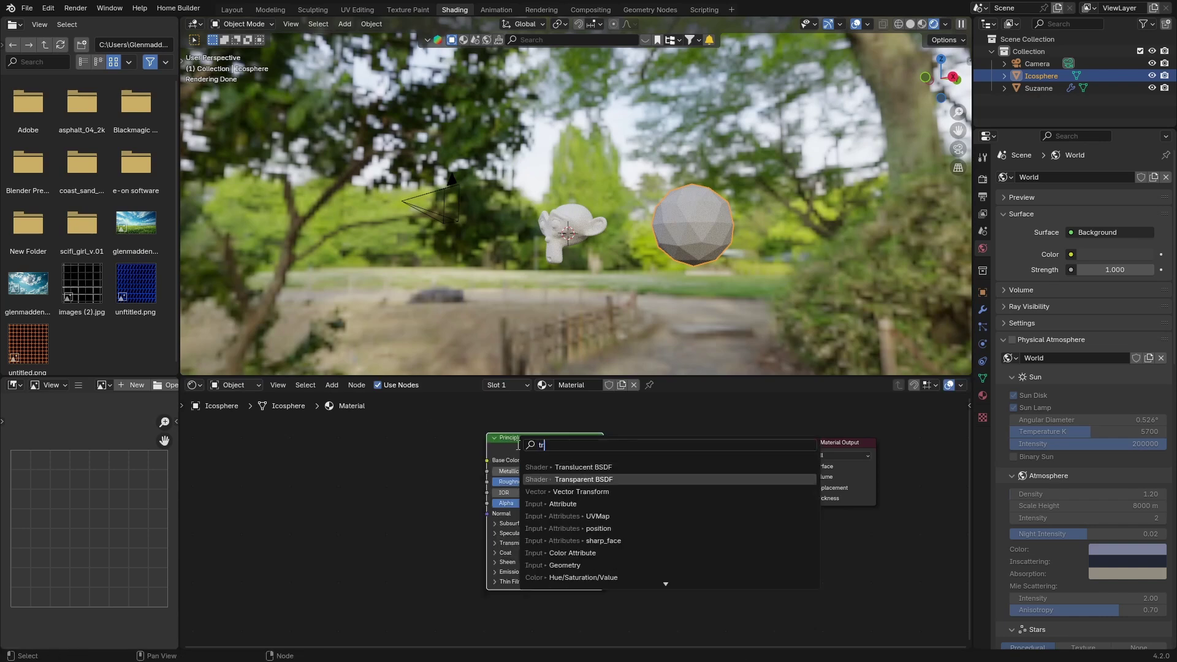
{"action": "key", "text": "Return"}
{"action": "left_click", "coordinate": [625, 451]}
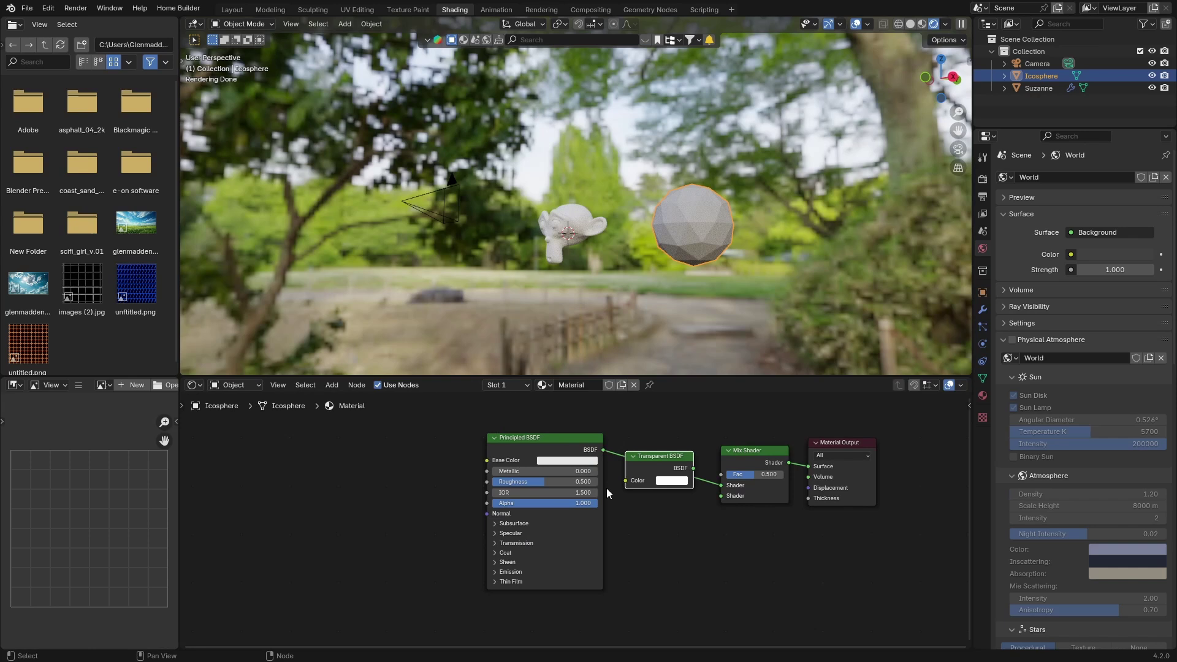
Wire the Transparent BSDF into the Mix Shader's second Shader input
{"action": "left_click_drag", "start_coordinate": [642, 455], "coordinate": [624, 482], "text": "alt"}
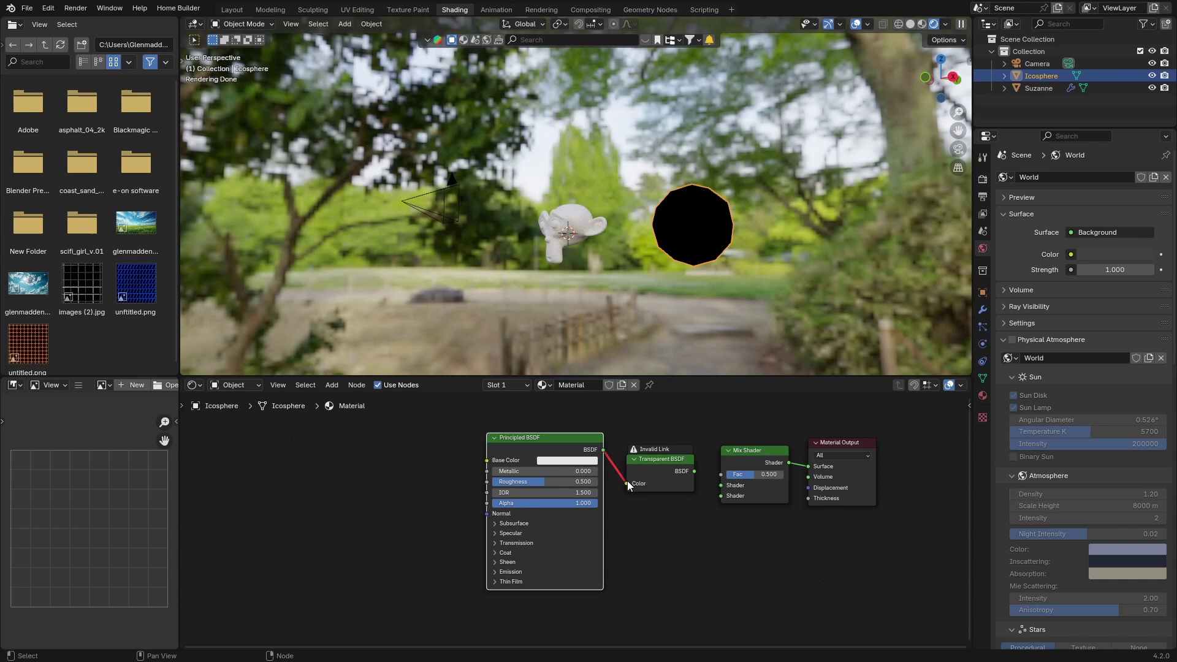
{"action": "left_click_drag", "start_coordinate": [627, 481], "coordinate": [613, 452]}
{"action": "left_click_drag", "start_coordinate": [694, 471], "coordinate": [712, 484]}
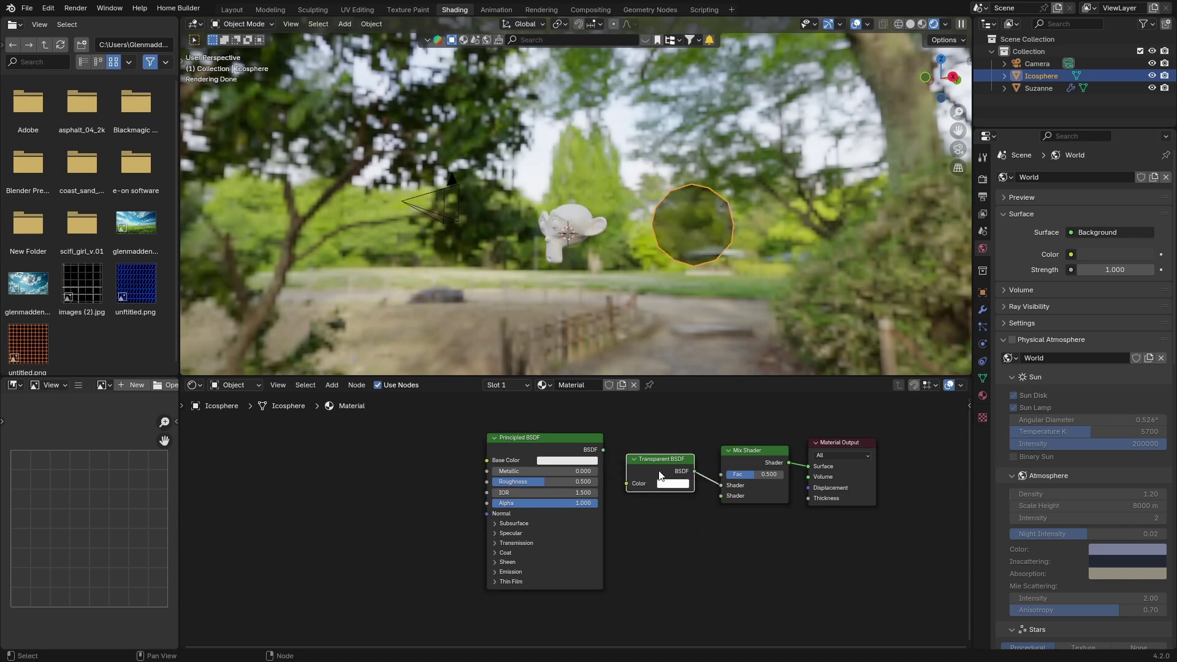
{"action": "left_click_drag", "start_coordinate": [660, 472], "coordinate": [658, 552]}
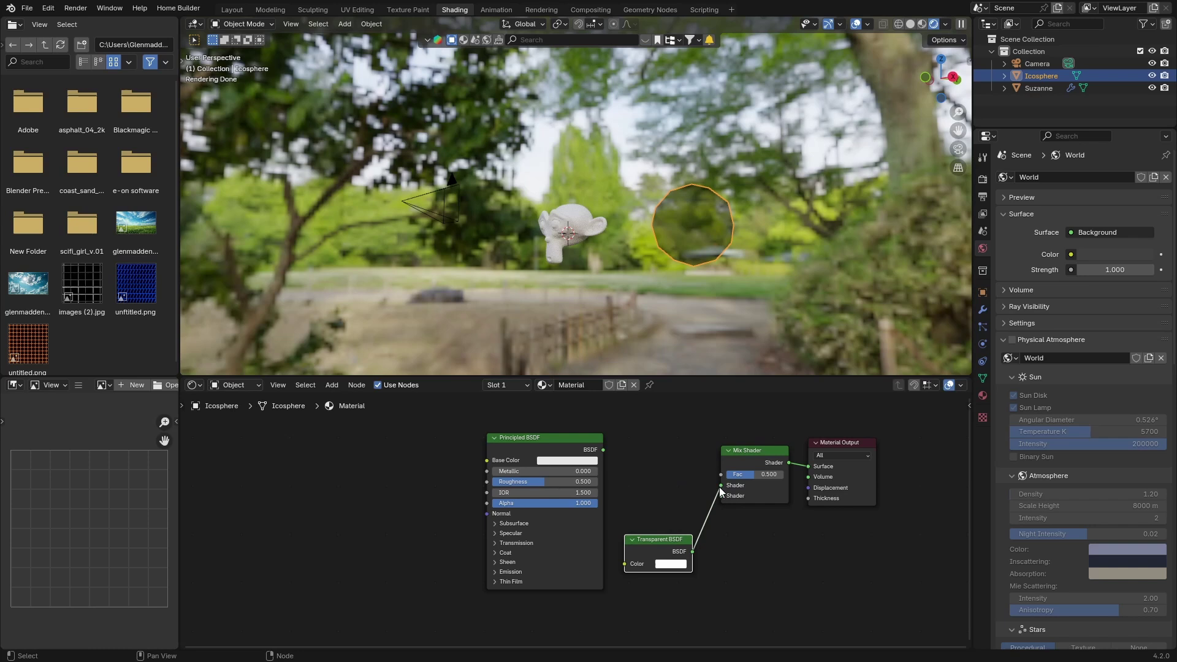
{"action": "left_click_drag", "start_coordinate": [721, 484], "coordinate": [720, 495]}
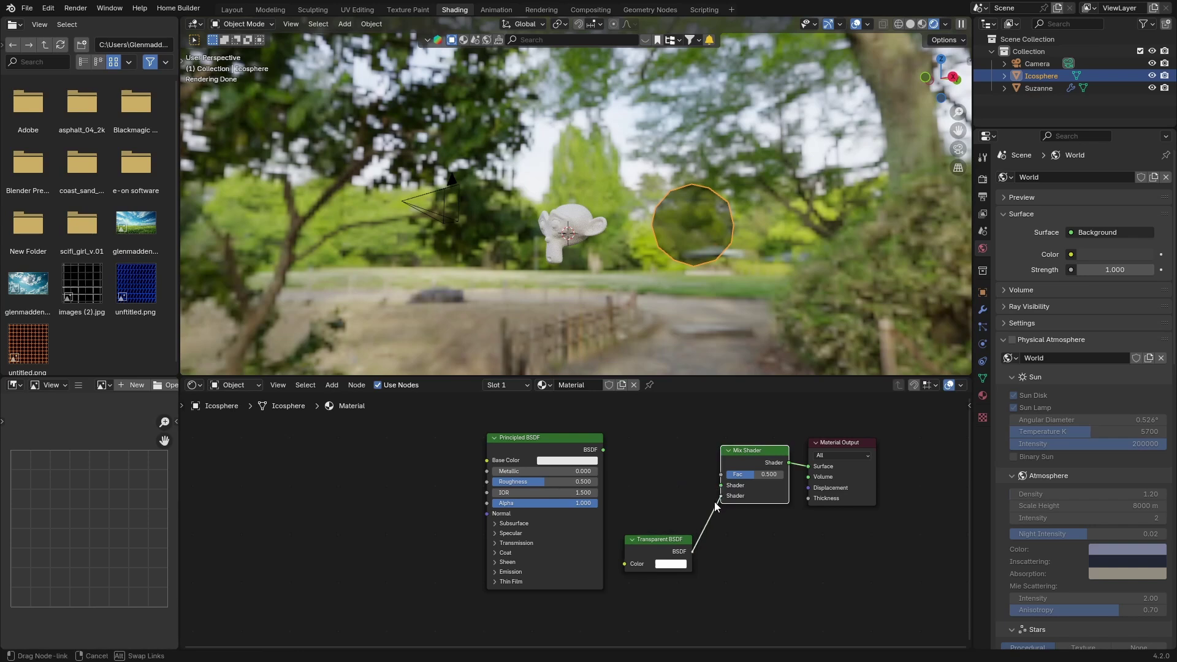
{"action": "key", "text": "shift+a"}
Add a Translucent BSDF node and connect it into the Mix Shader
{"action": "left_click", "coordinate": [671, 473]}
{"action": "type", "text": "tr"}
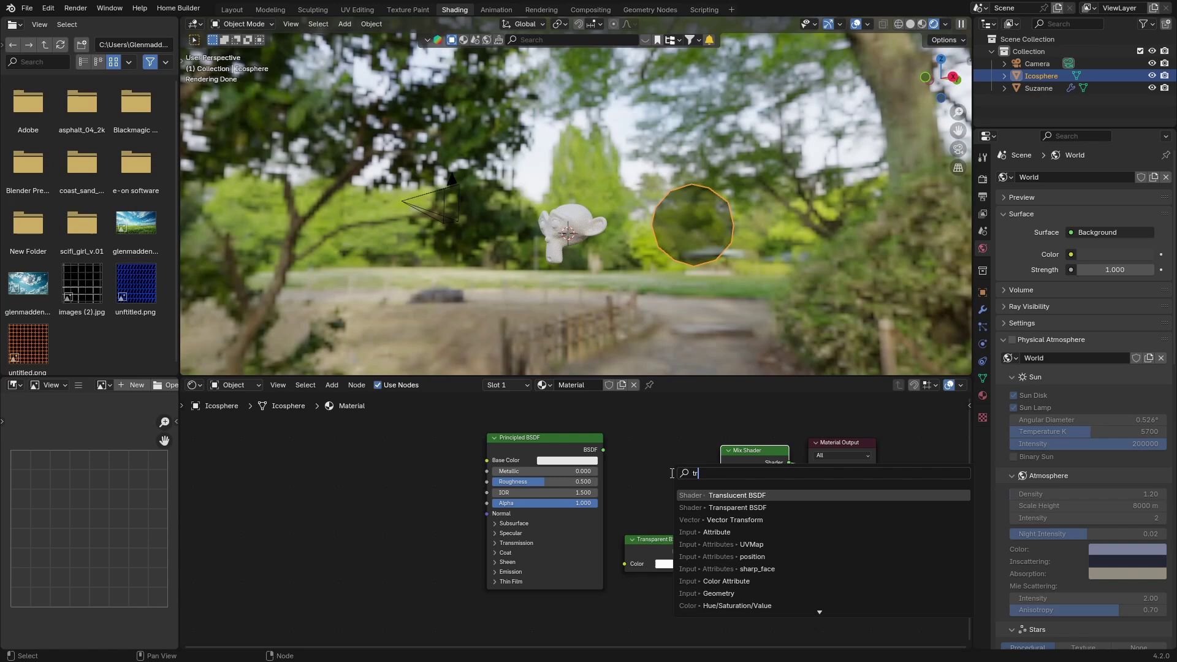
{"action": "key", "text": "Return"}
{"action": "left_click", "coordinate": [653, 469]}
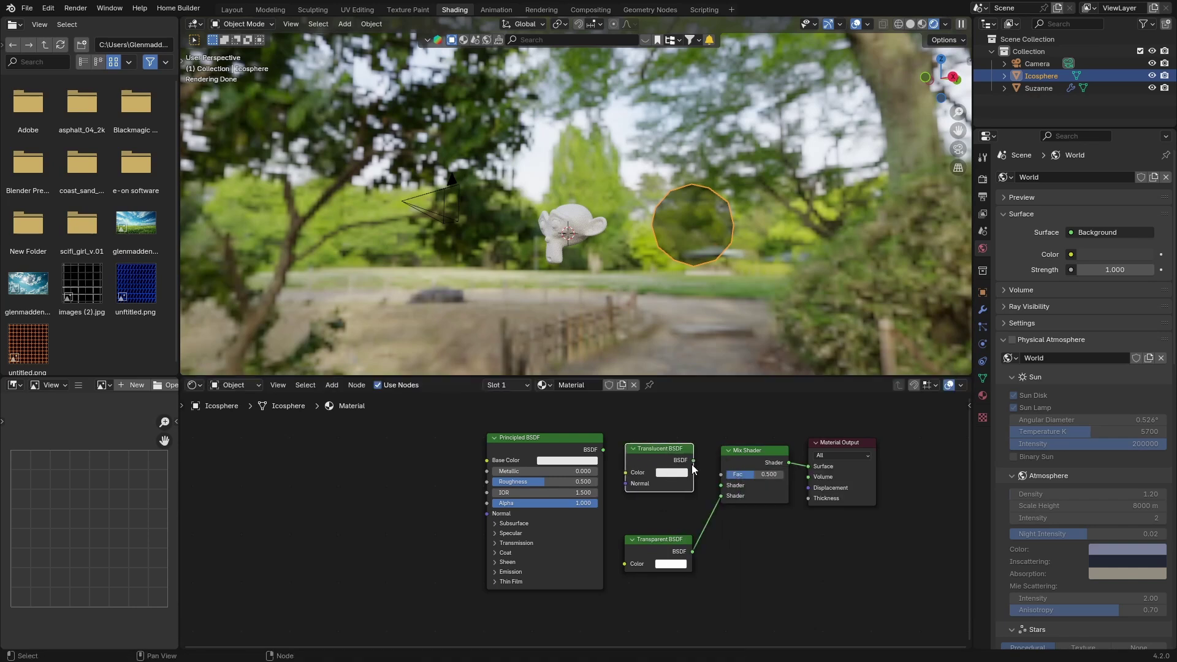
{"action": "left_click_drag", "start_coordinate": [693, 462], "coordinate": [721, 484]}
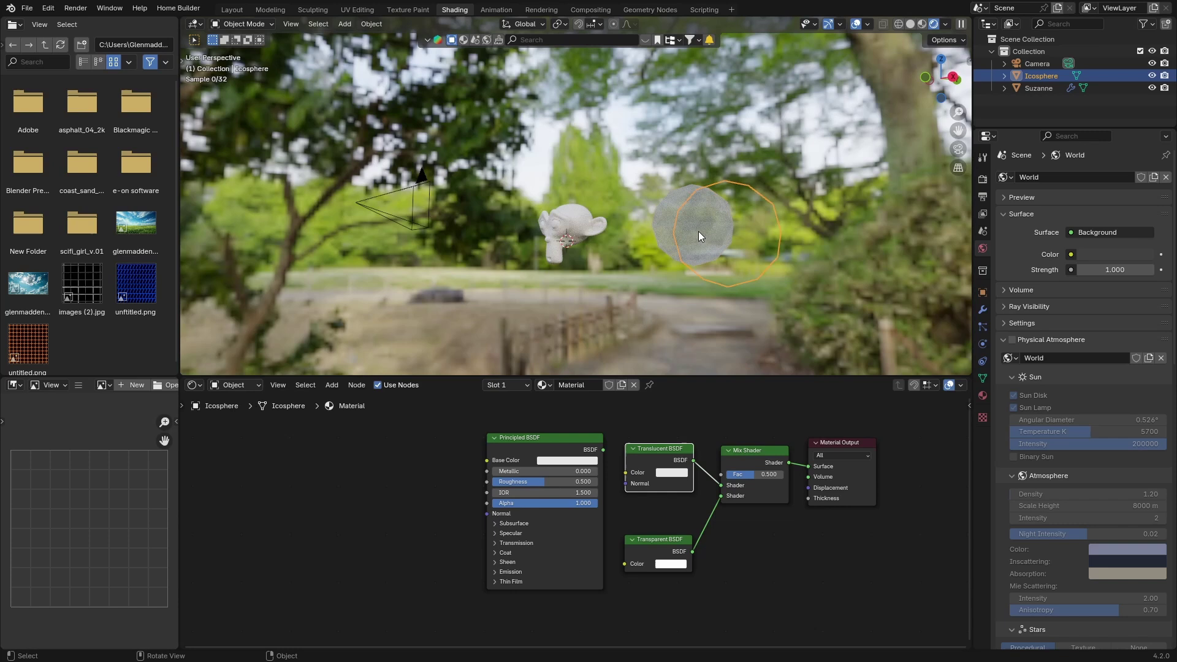
{"action": "scroll", "coordinate": [735, 231], "scroll_direction": "up", "scroll_amount": 3}
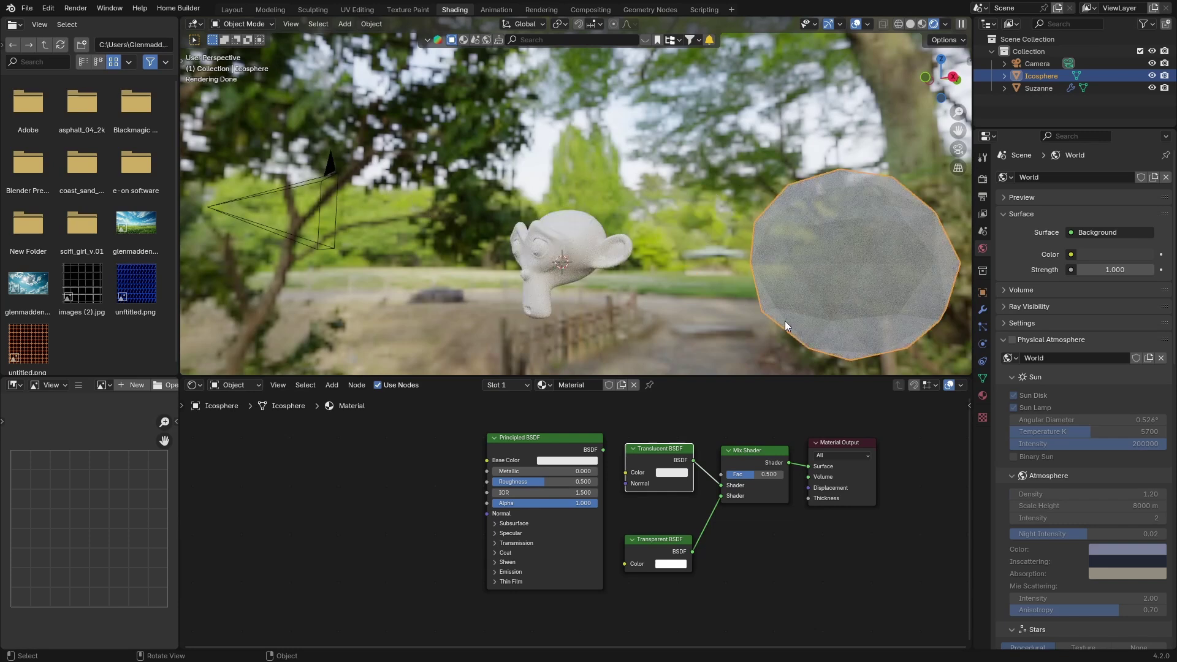
Set Mix Fac to 0.783, translucent colour pale yellow-green, and scale the icosphere to a third
{"action": "mouse_move", "coordinate": [760, 473]}
{"action": "left_mouse_down"}
{"action": "mouse_move", "coordinate": [729, 474]}
{"action": "mouse_move", "coordinate": [769, 474]}
{"action": "left_mouse_up"}
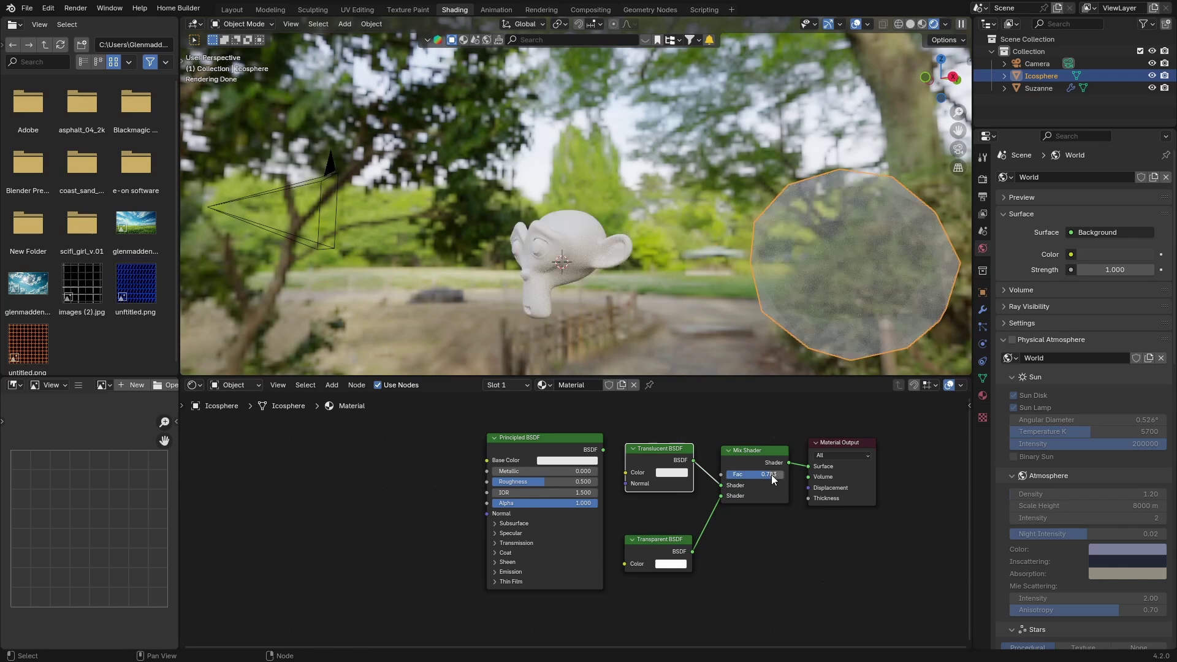
{"action": "left_click", "coordinate": [675, 474]}
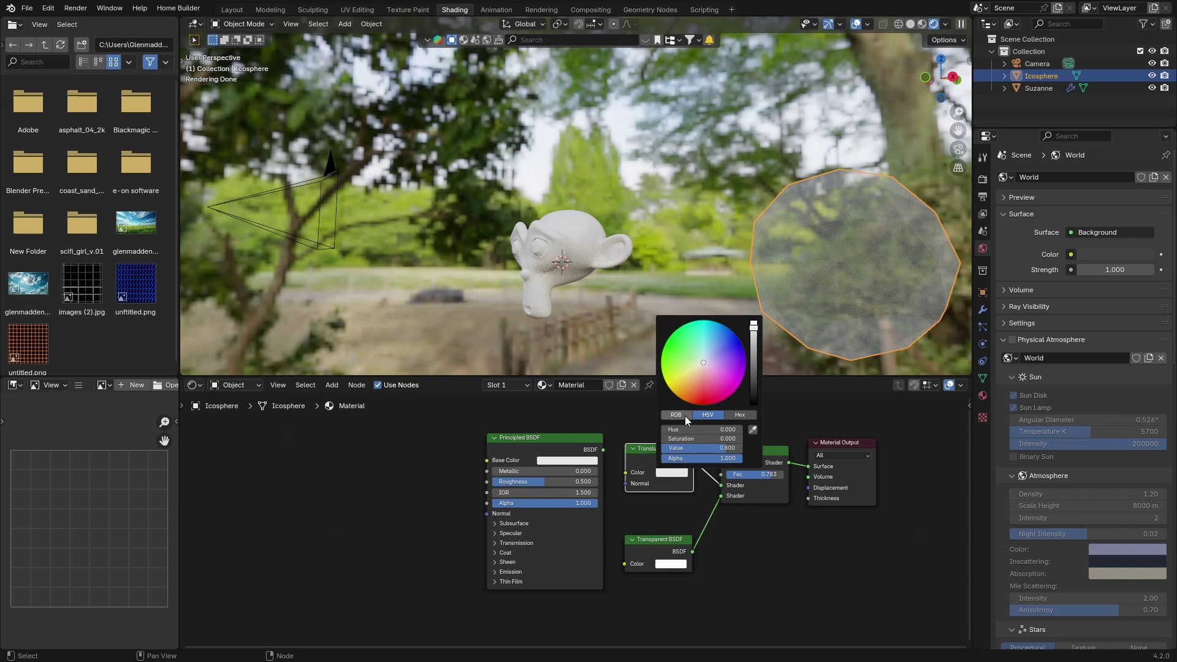
{"action": "left_click", "coordinate": [696, 377]}
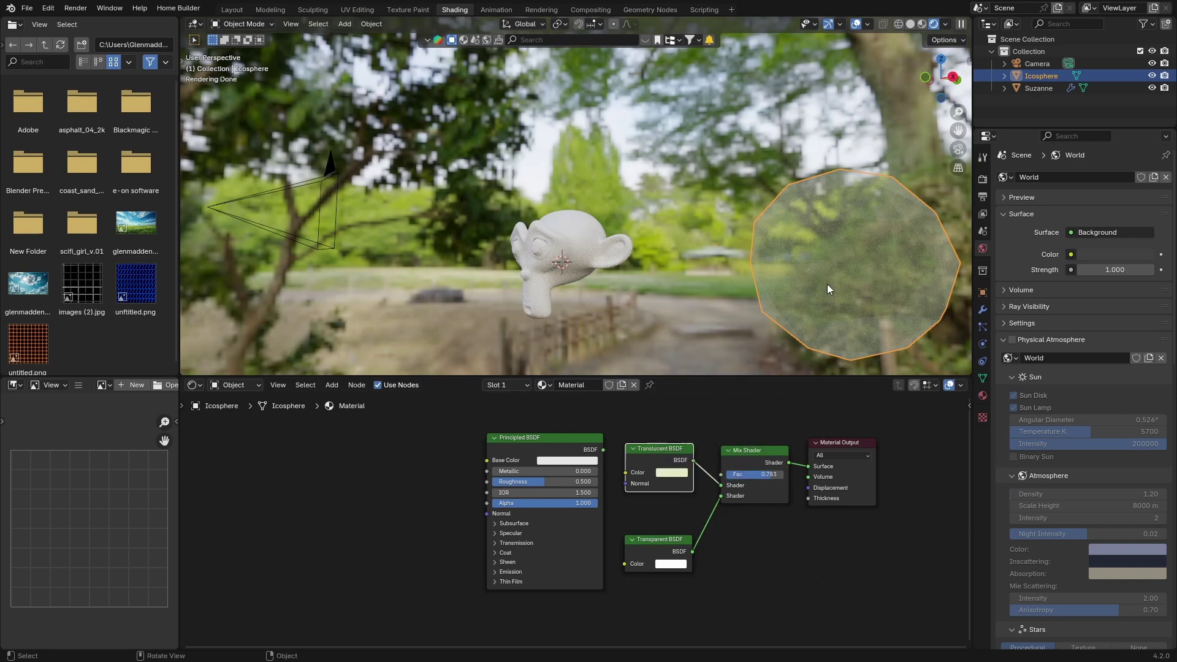
{"action": "key", "text": "s"}
{"action": "left_click", "coordinate": [841, 271]}
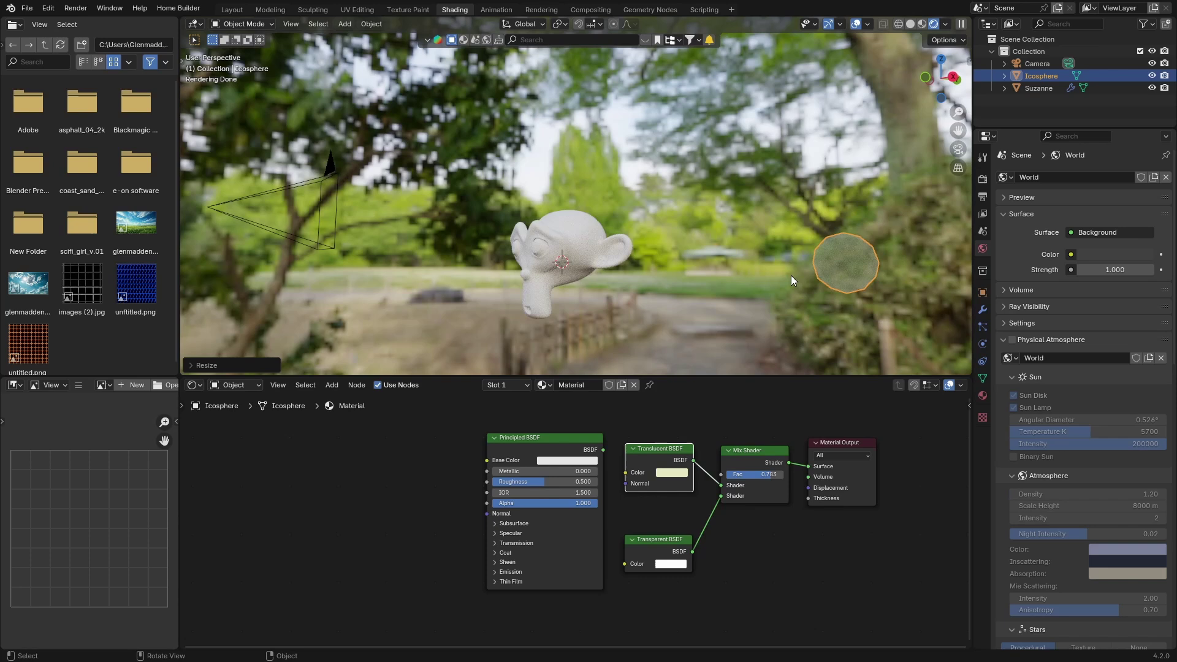
Back in the Layout workspace, add a cube mesh
{"action": "left_click", "coordinate": [231, 10]}
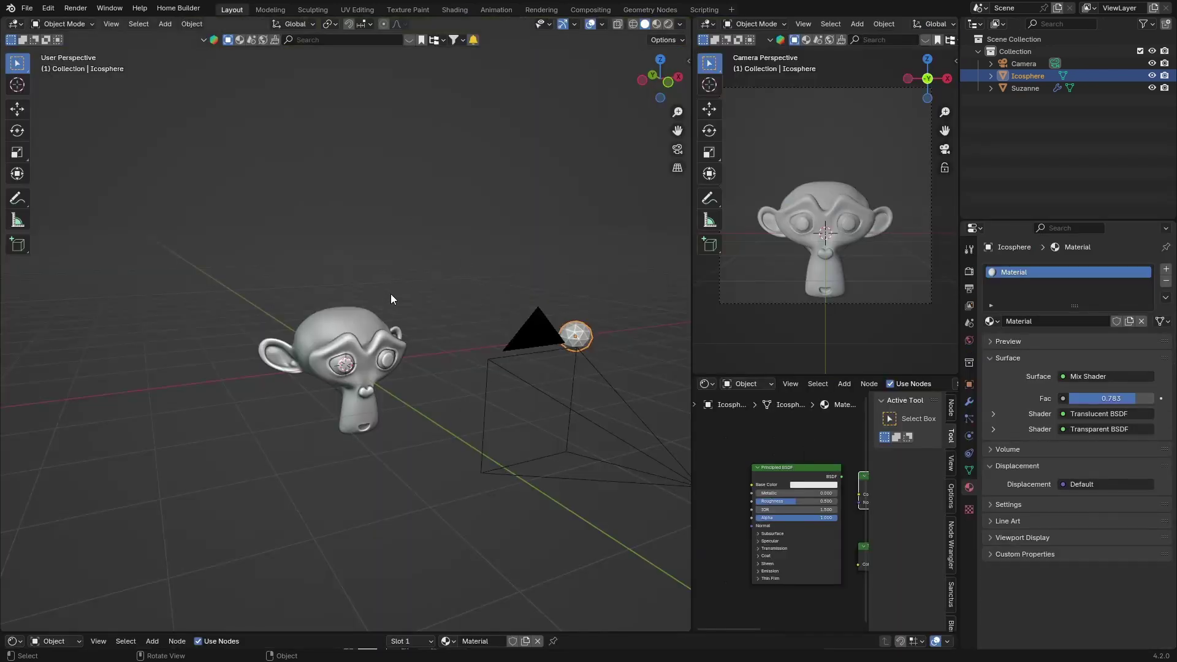
{"action": "key", "text": "shift+a"}
{"action": "mouse_move", "coordinate": [360, 307]}
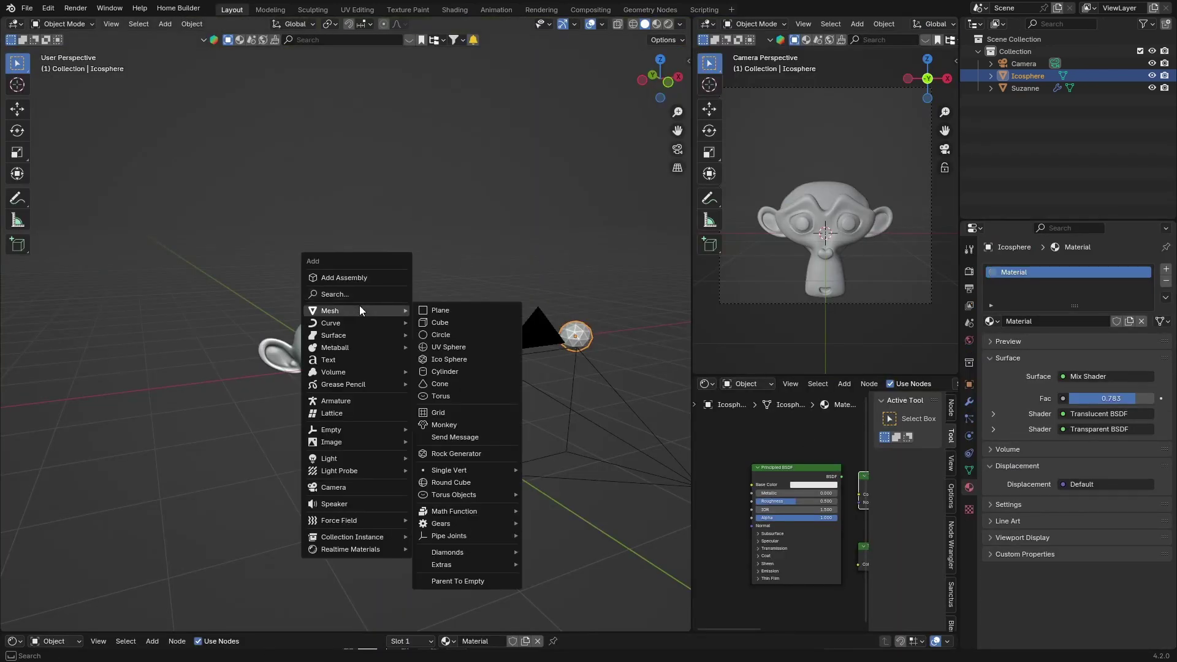
{"action": "left_click", "coordinate": [447, 320]}
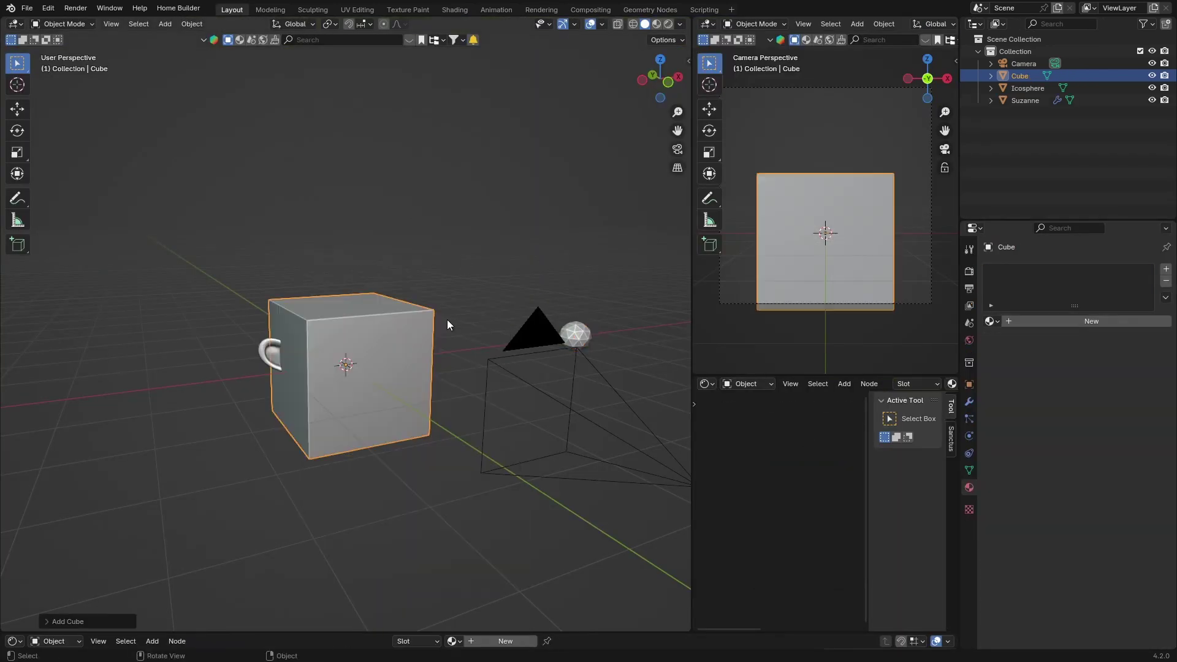
Preview in rendered shading and scale the cube up about 1.57 times around Suzanne
{"action": "left_click", "coordinate": [668, 24]}
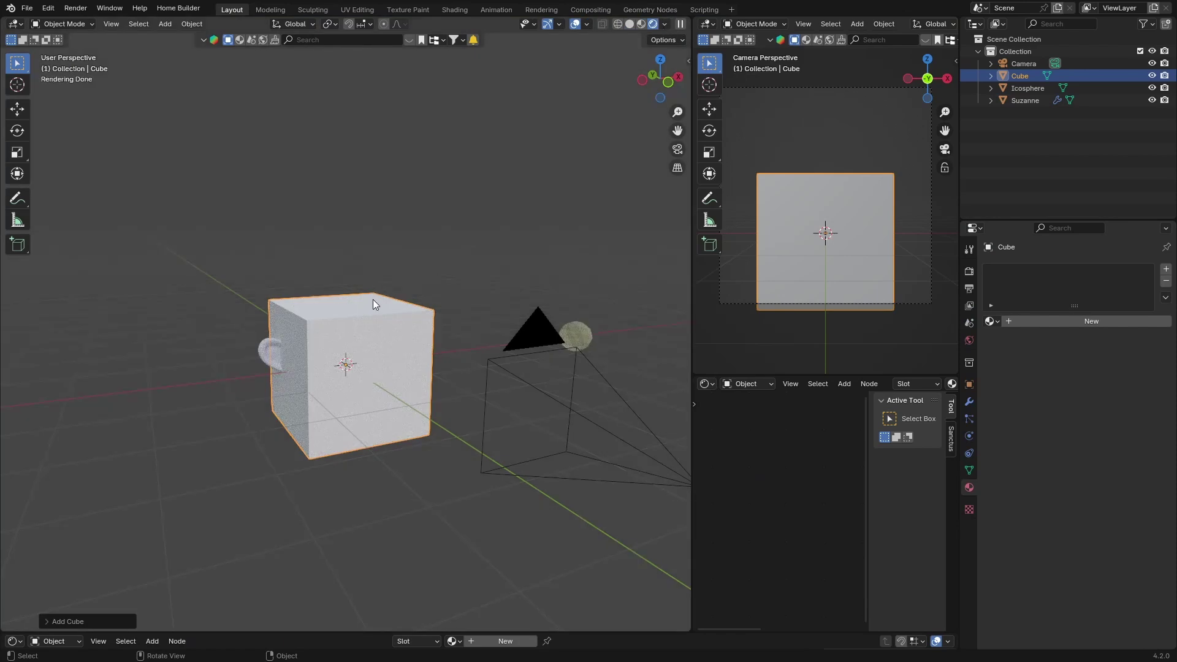
{"action": "key", "text": "s"}
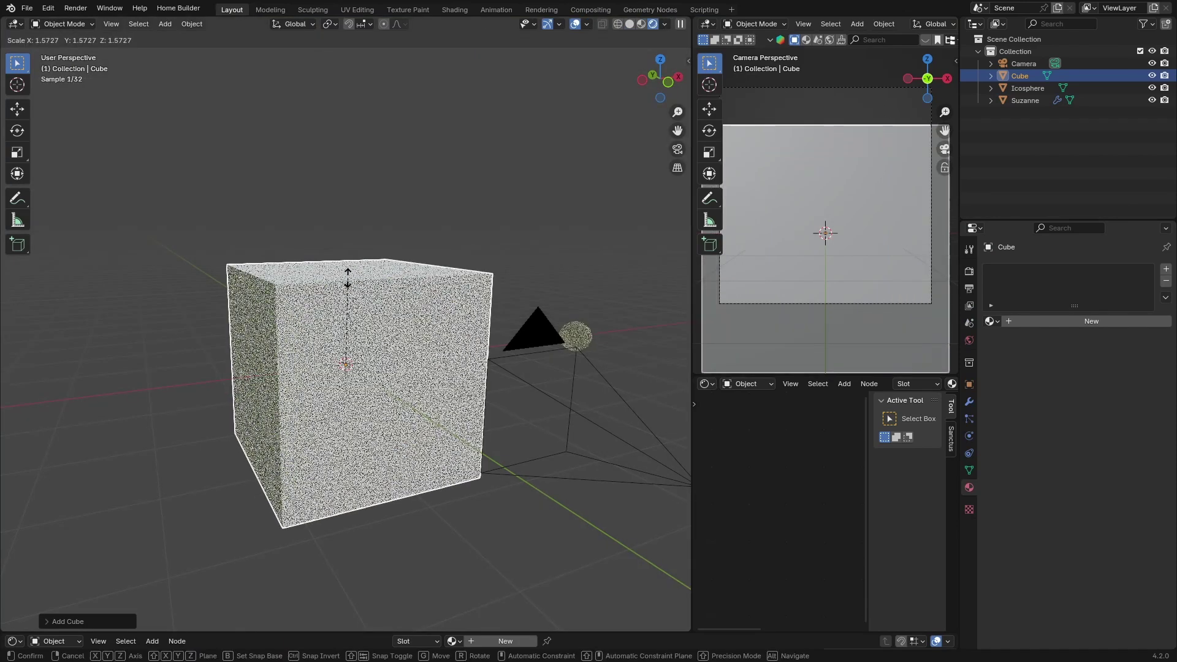
{"action": "left_click", "coordinate": [348, 277]}
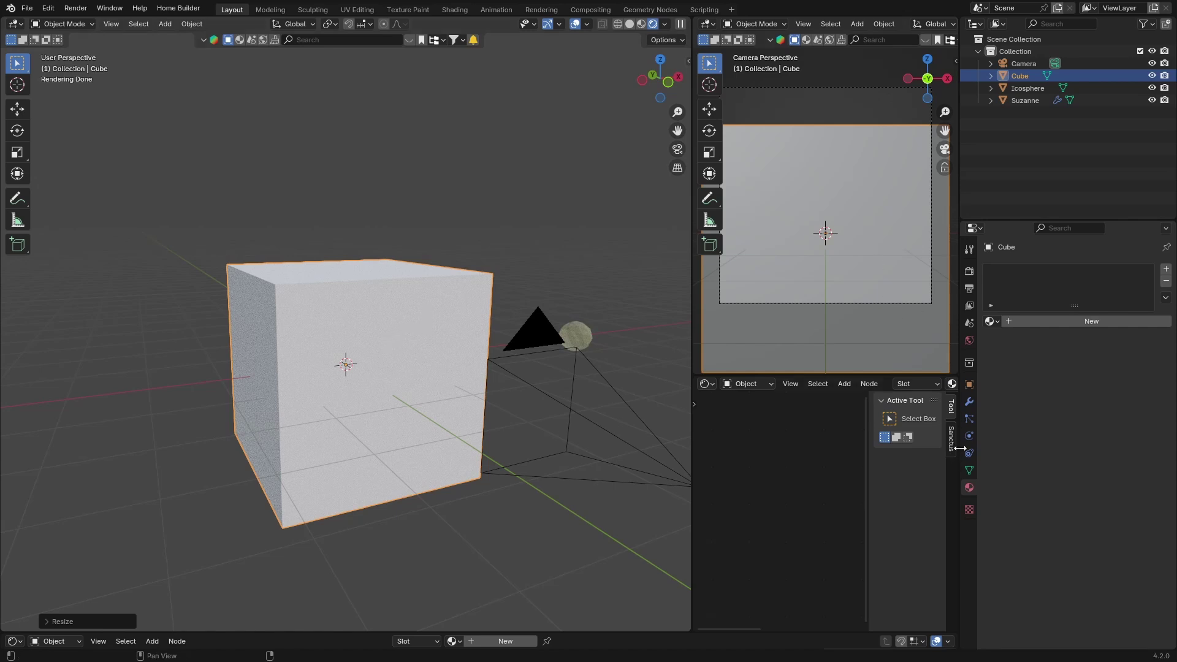
Add a particle system to the cube
{"action": "left_click", "coordinate": [969, 420]}
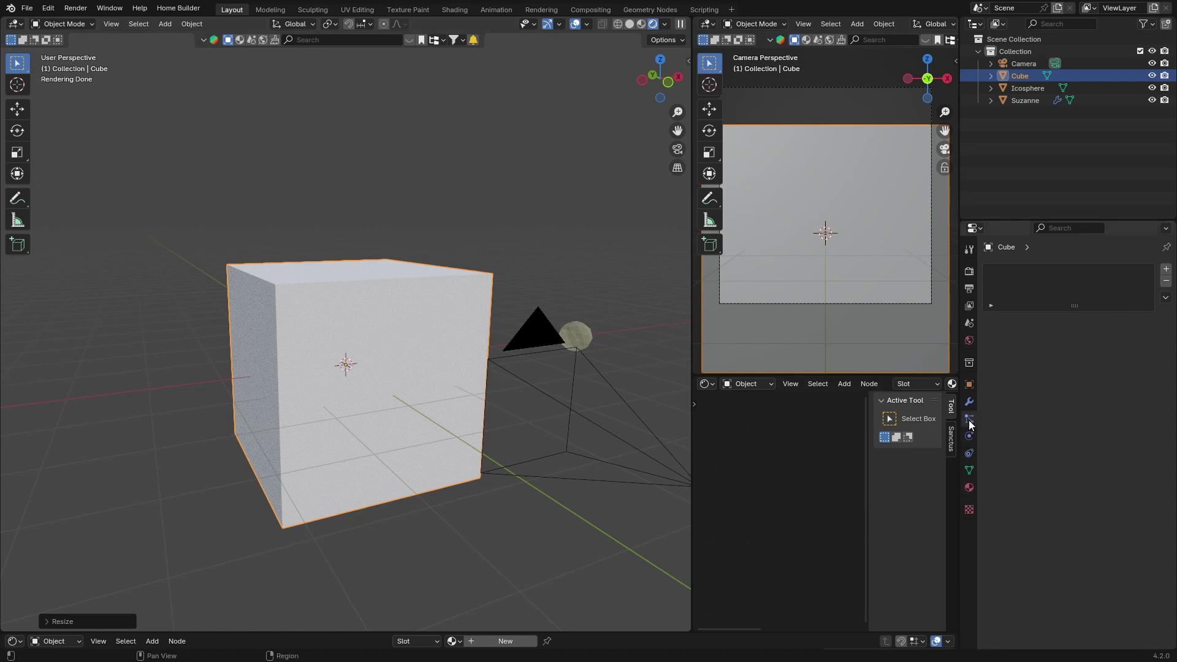
{"action": "left_click", "coordinate": [1166, 268]}
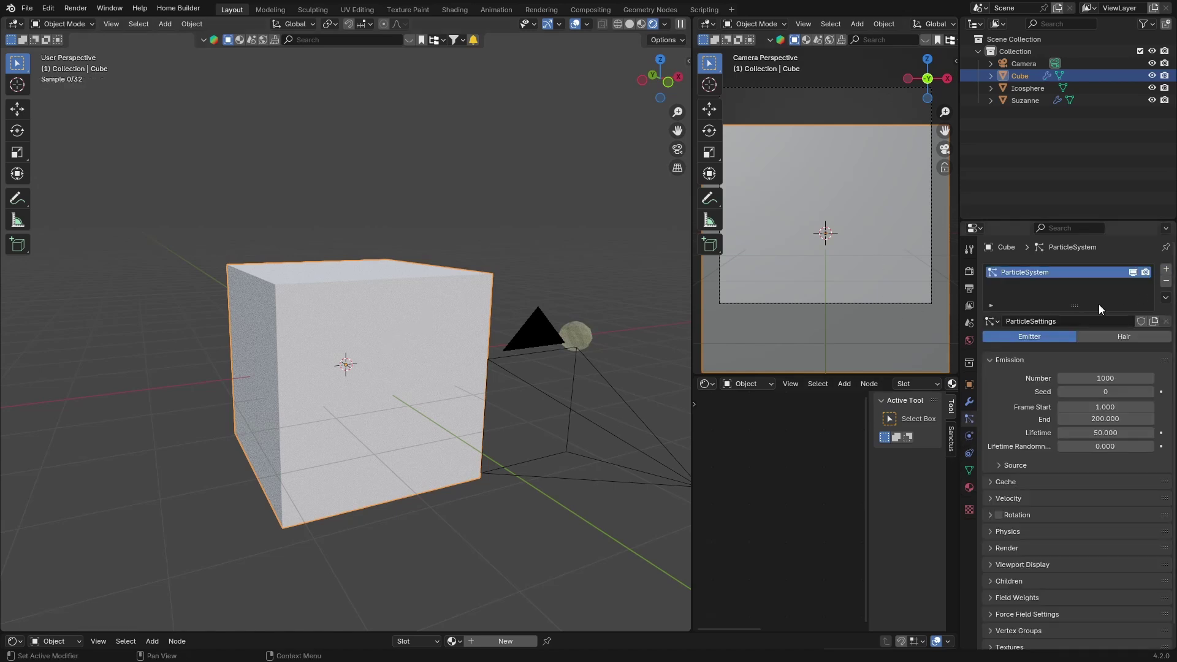
{"action": "left_click", "coordinate": [1106, 373]}
Set particle Number 250, emission End frame 1 and Lifetime 1000
{"action": "type", "text": "25"}
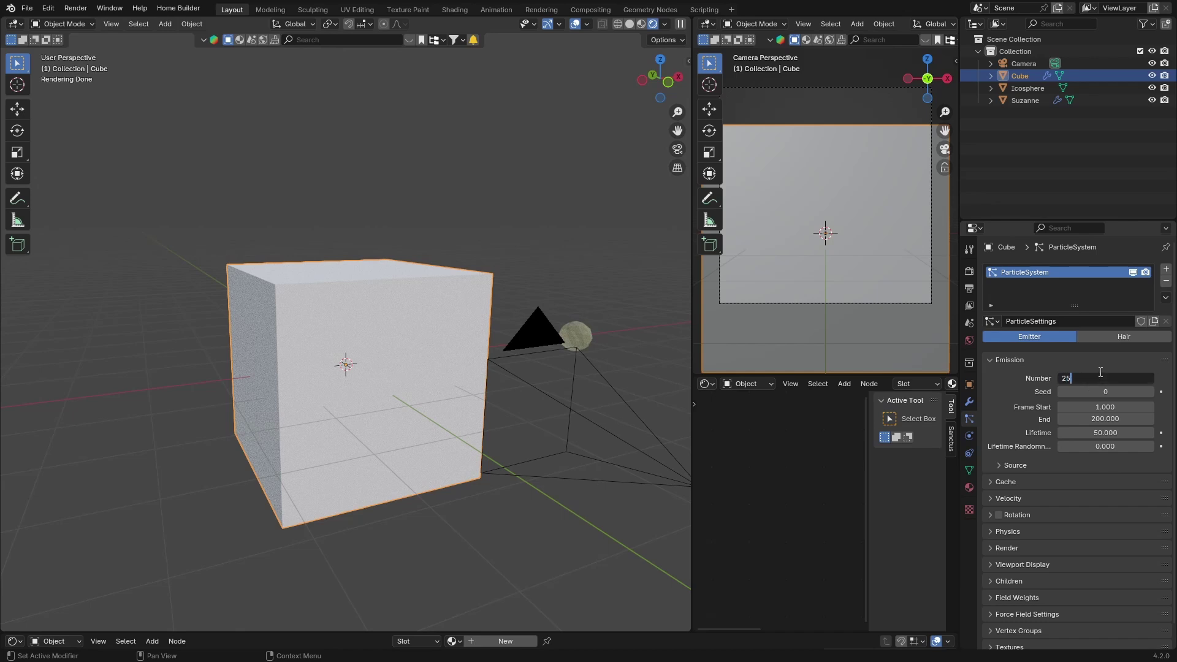
{"action": "type", "text": "0"}
{"action": "key", "text": "Return"}
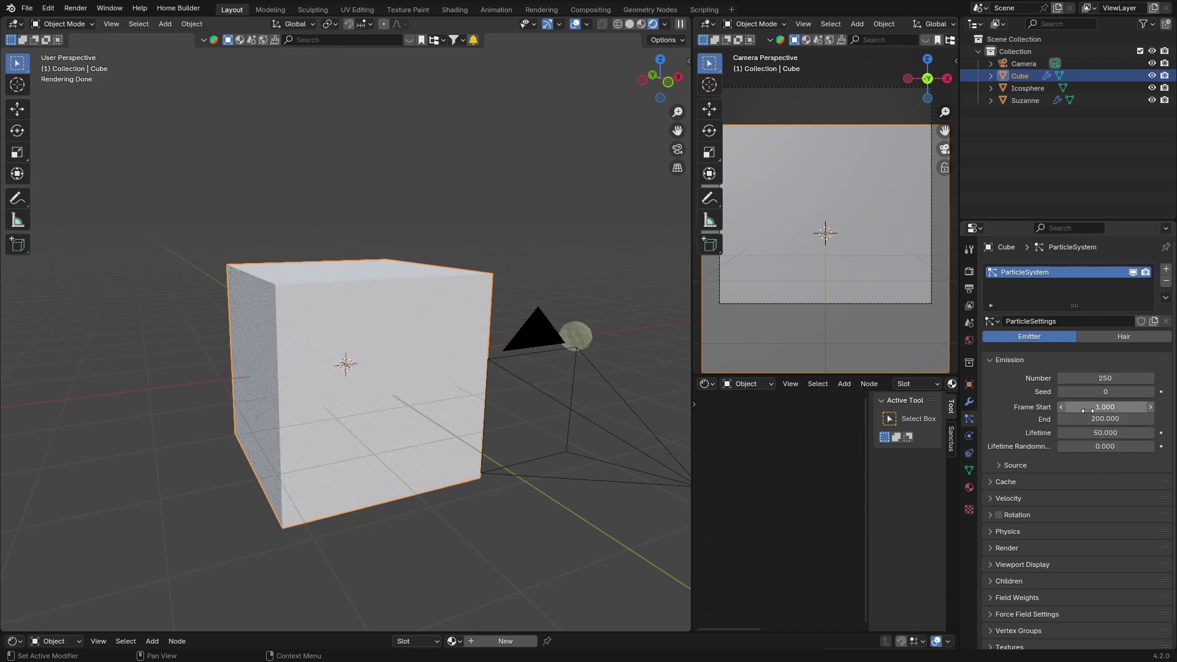
{"action": "left_click", "coordinate": [1095, 420]}
{"action": "type", "text": "1"}
{"action": "key", "text": "Return"}
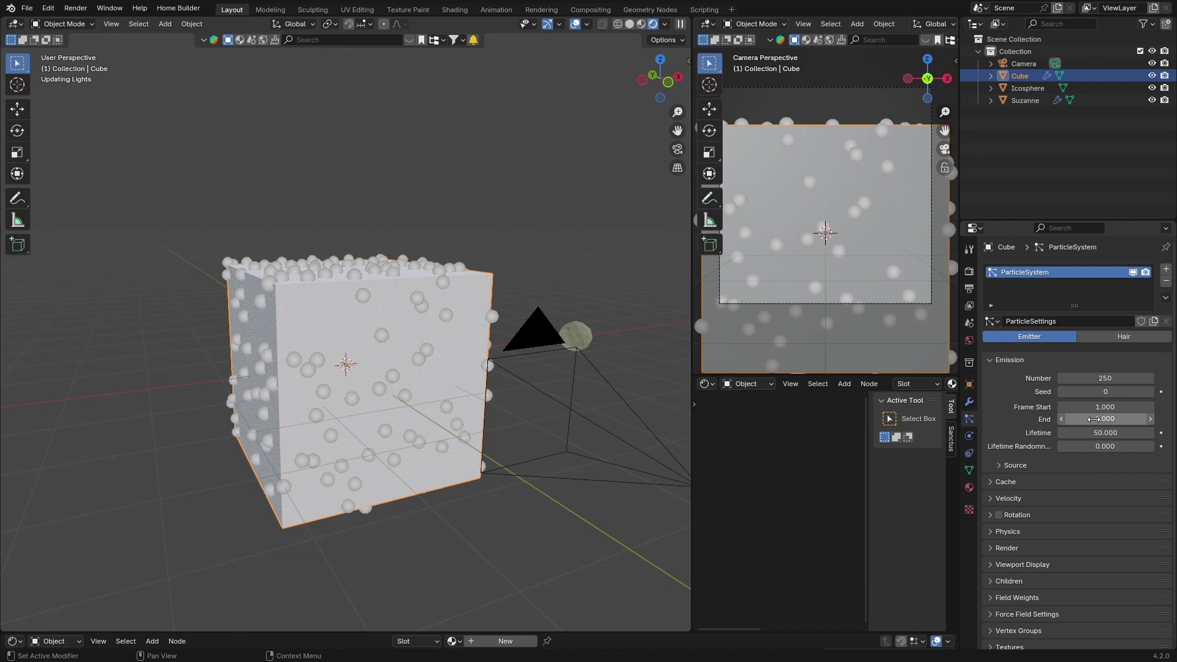
{"action": "left_click", "coordinate": [1100, 433]}
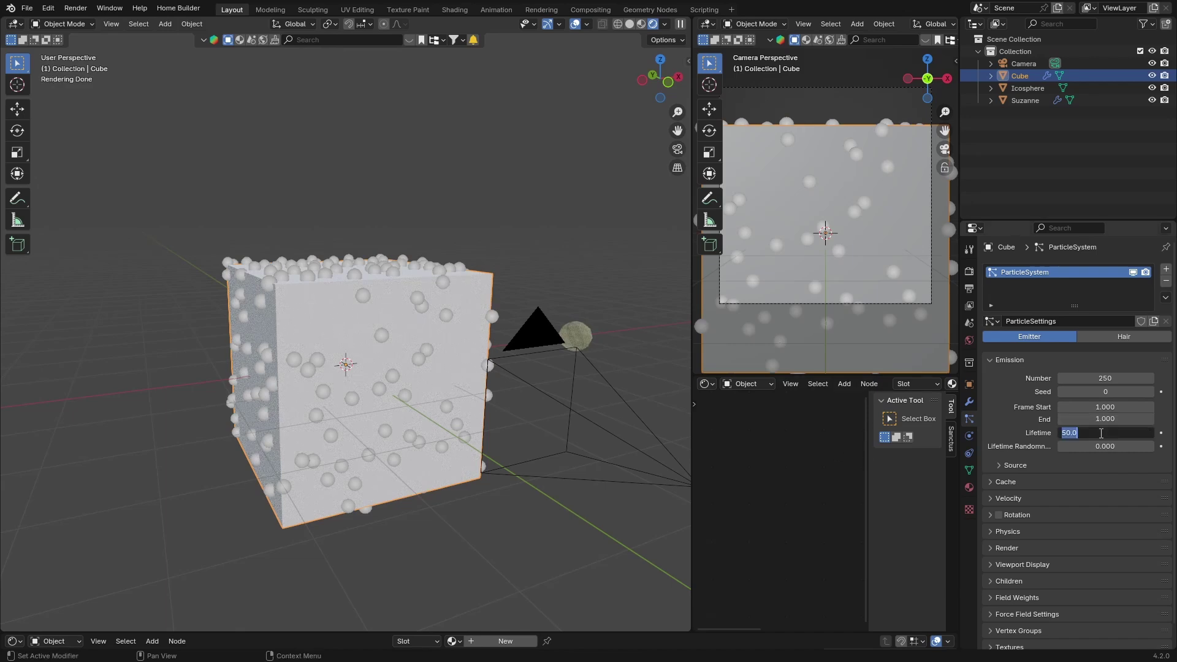
{"action": "type", "text": "1000"}
{"action": "key", "text": "Return"}
Set the emission source Emit From to Volume
{"action": "scroll", "coordinate": [1100, 433], "scroll_direction": "down", "scroll_amount": 1}
{"action": "left_click", "coordinate": [1000, 442]}
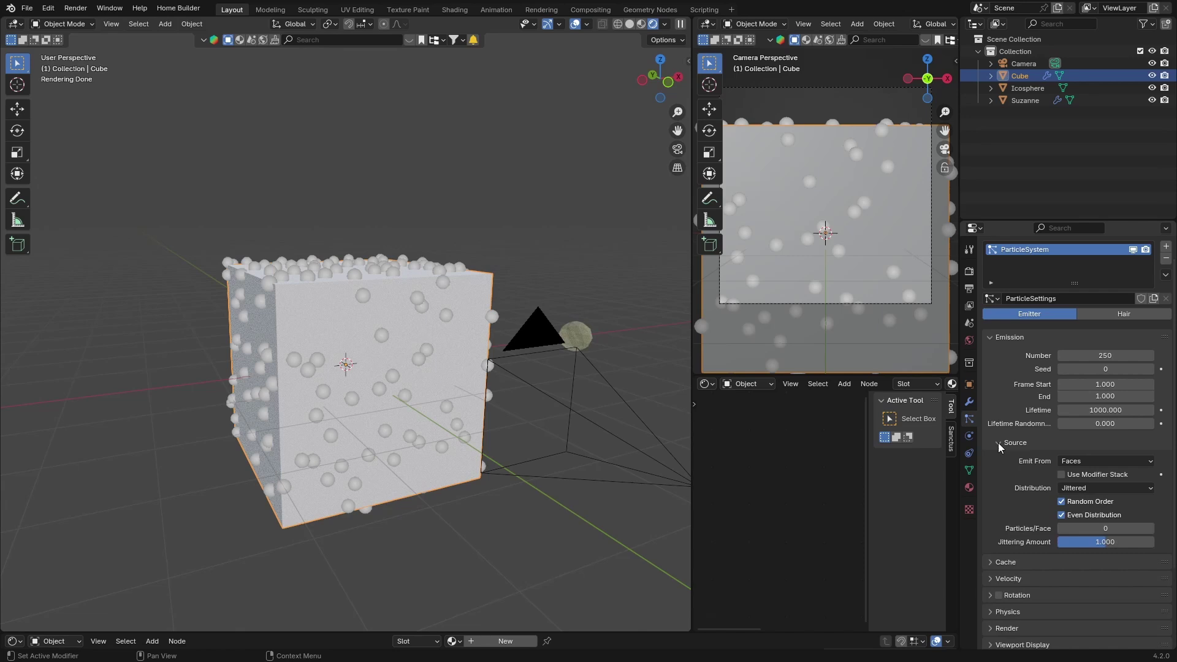
{"action": "left_click", "coordinate": [1078, 461]}
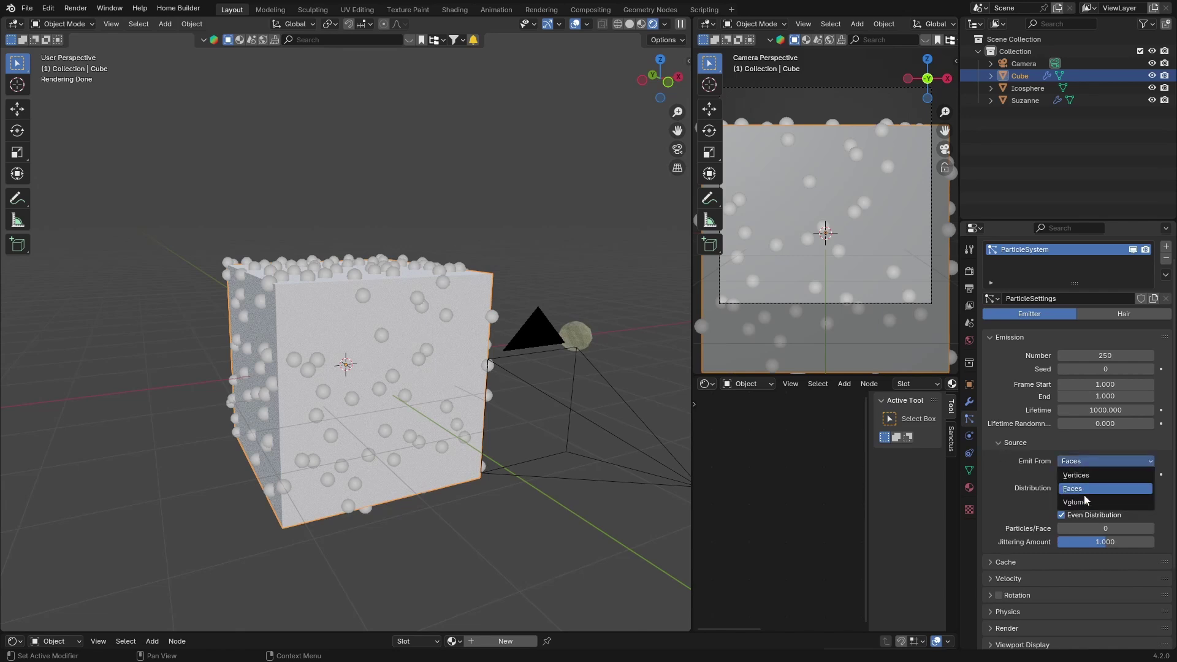
{"action": "left_click", "coordinate": [1079, 464]}
{"action": "left_click", "coordinate": [1079, 504]}
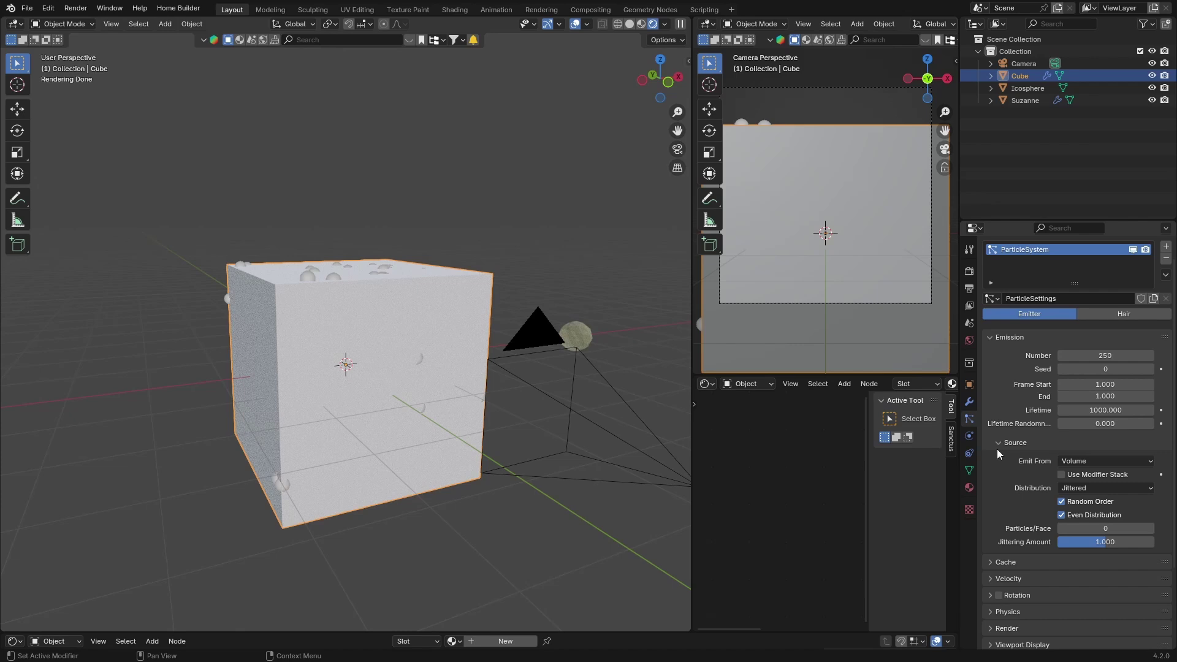
{"action": "scroll", "coordinate": [997, 449], "scroll_direction": "down", "scroll_amount": 4}
Set the particles' Normal velocity to 0 m/s
{"action": "left_click", "coordinate": [994, 479]}
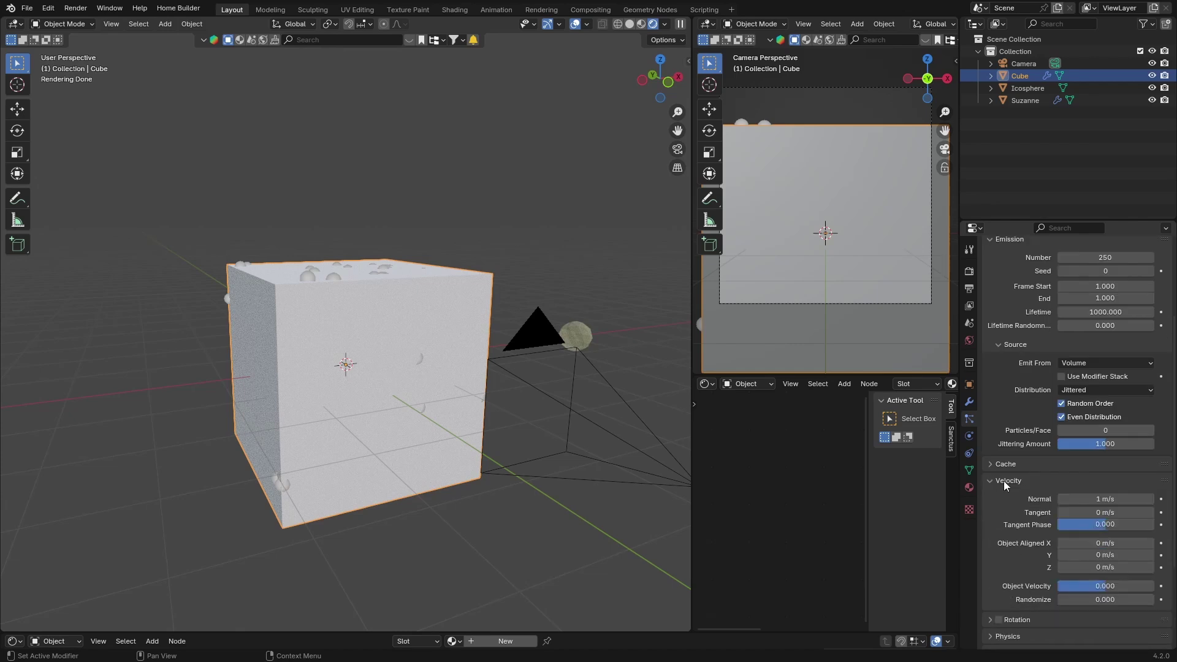
{"action": "left_click", "coordinate": [1090, 493]}
{"action": "type", "text": "0"}
{"action": "key", "text": "Return"}
{"action": "scroll", "coordinate": [991, 516], "scroll_direction": "down", "scroll_amount": 5}
Set the physics forces to Brownian 8 and Damp 0.1
{"action": "left_click", "coordinate": [992, 515]}
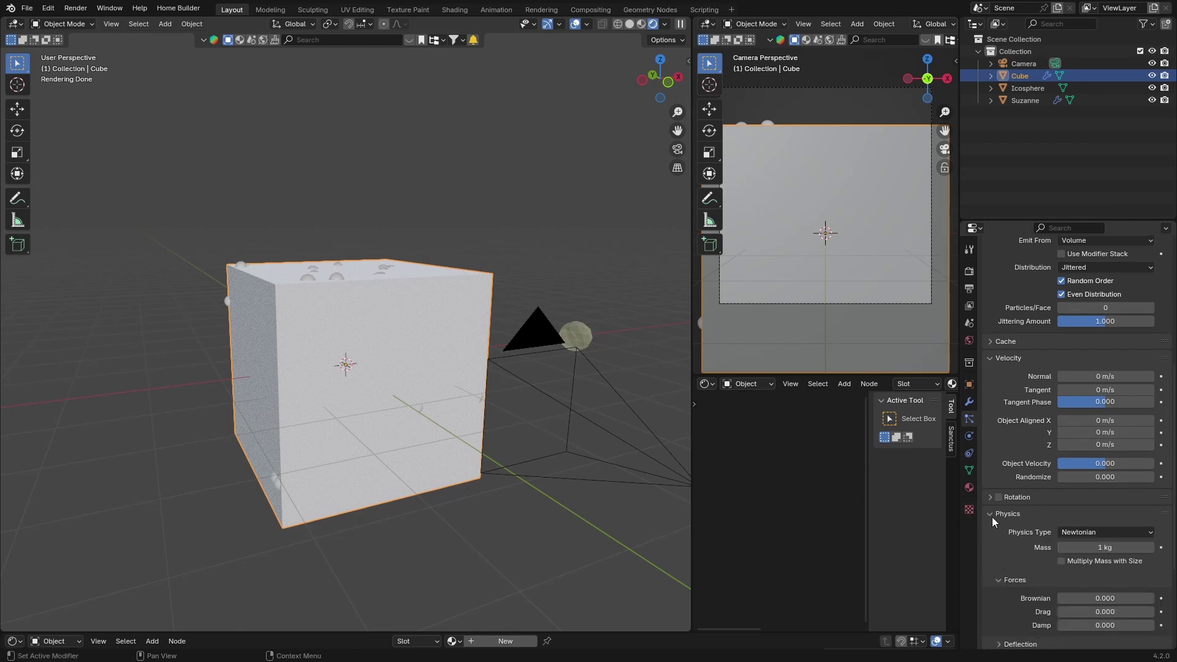
{"action": "scroll", "coordinate": [998, 546], "scroll_direction": "down", "scroll_amount": 2}
{"action": "left_click", "coordinate": [1103, 547]}
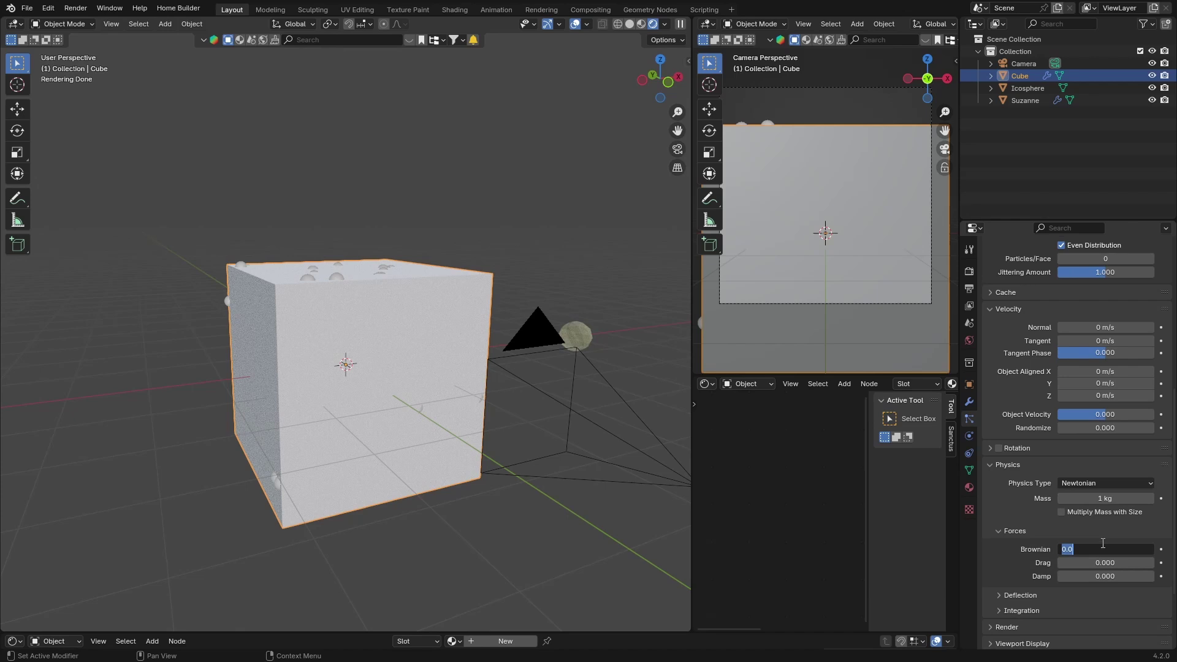
{"action": "key", "text": "BackSpace"}
{"action": "type", "text": "8"}
{"action": "key", "text": "Return"}
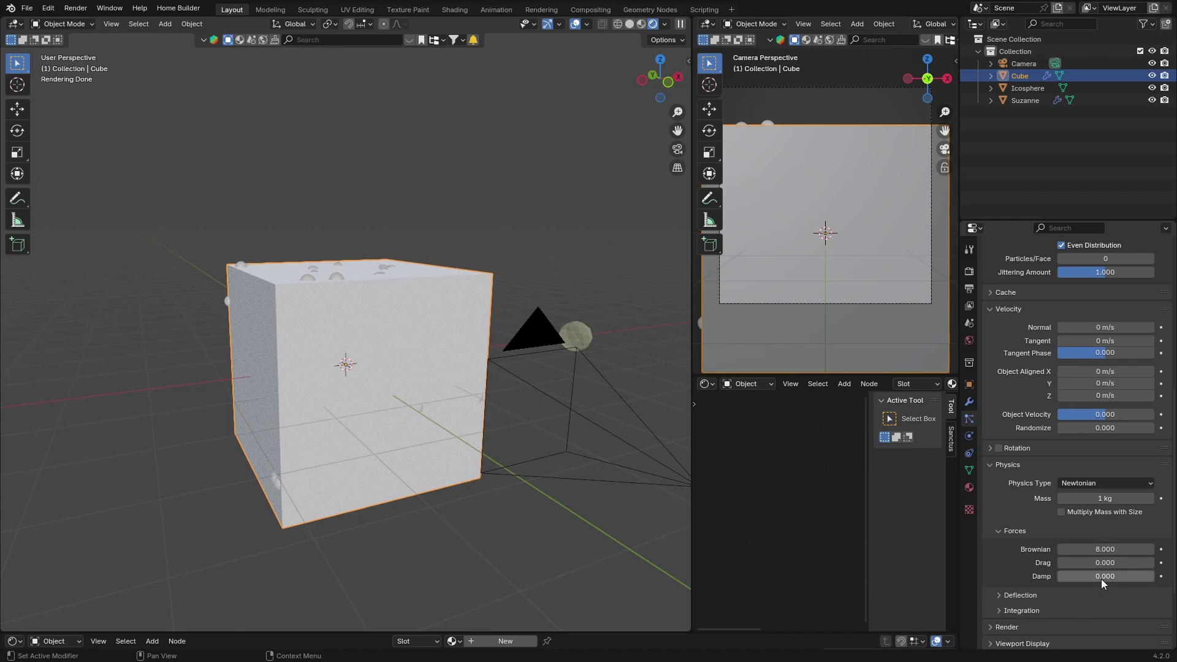
{"action": "left_click", "coordinate": [1101, 576]}
{"action": "key", "text": "BackSpace"}
{"action": "type", "text": "0.1"}
{"action": "key", "text": "Return"}
{"action": "scroll", "coordinate": [988, 562], "scroll_direction": "down", "scroll_amount": 4}
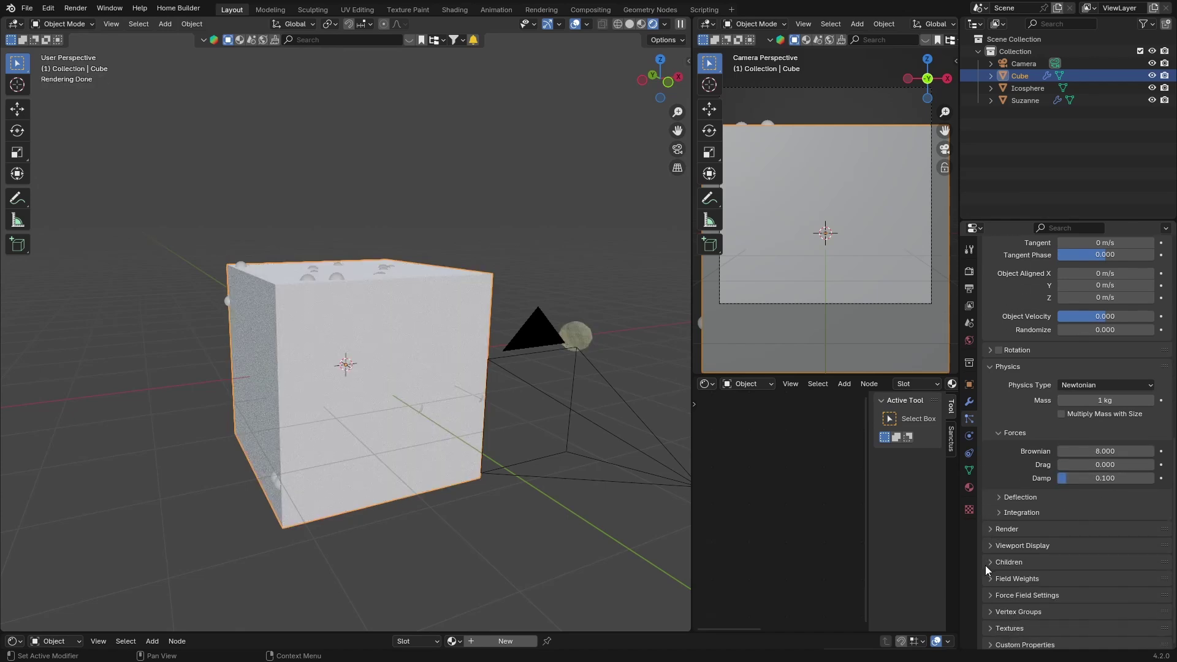
{"action": "left_click", "coordinate": [992, 529]}
Render the particles as Object instances using the Icosphere
{"action": "left_click", "coordinate": [1076, 547]}
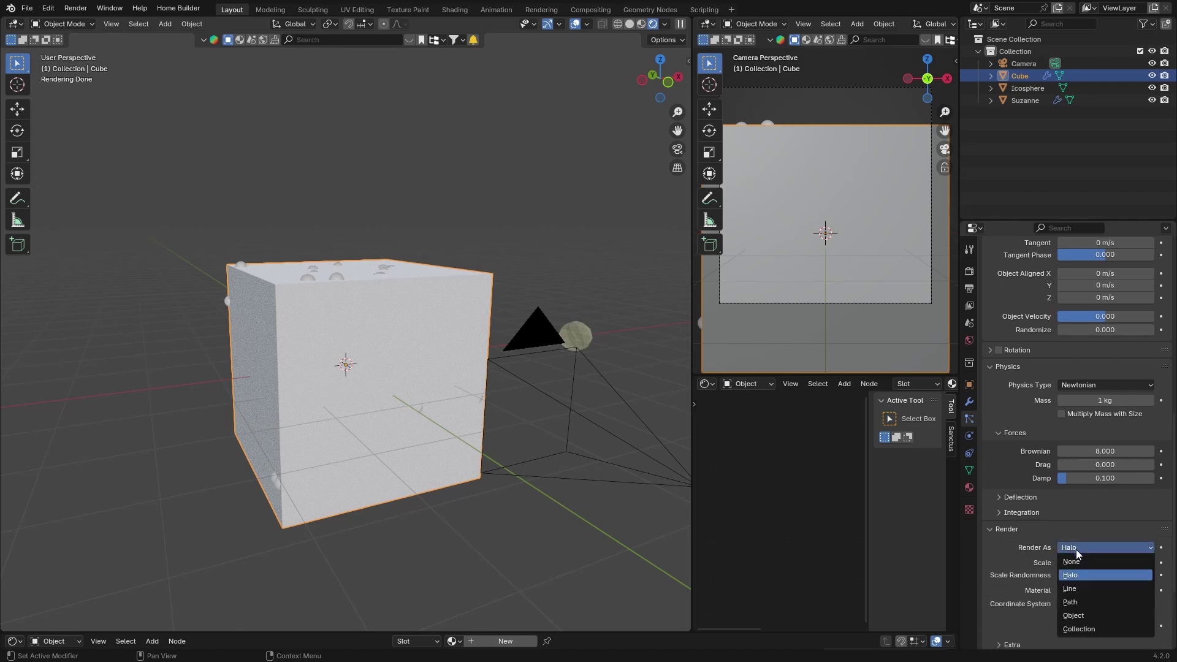
{"action": "left_click", "coordinate": [1072, 617]}
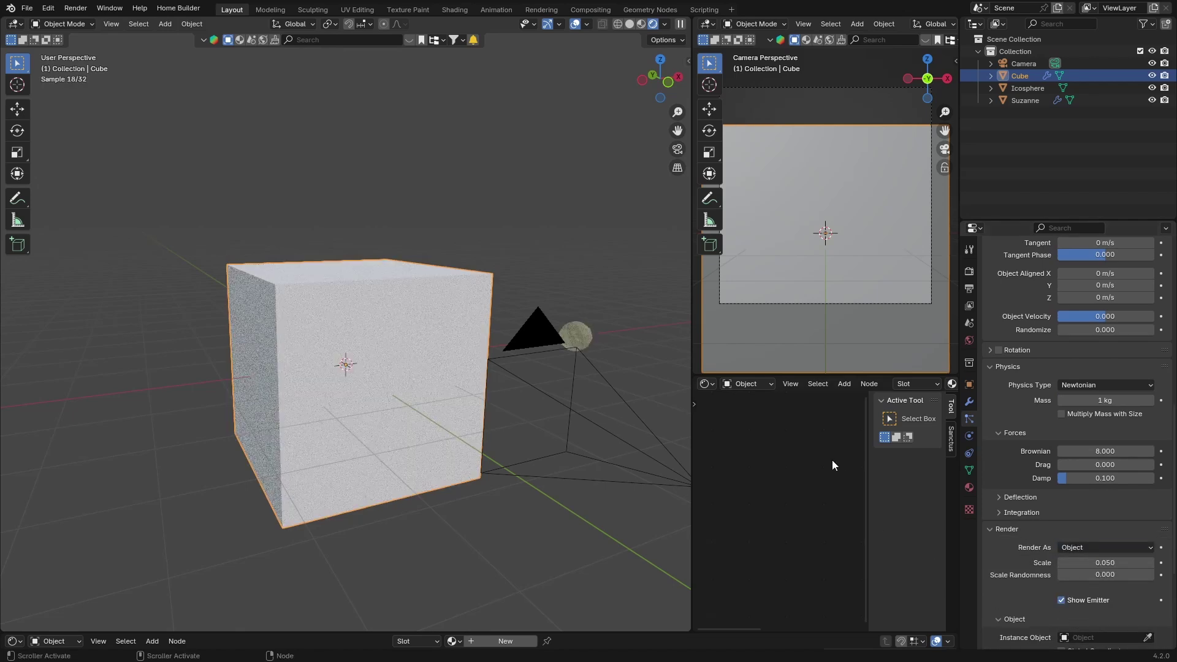
{"action": "scroll", "coordinate": [1147, 569], "scroll_direction": "down", "scroll_amount": 3}
{"action": "left_click", "coordinate": [1147, 564]}
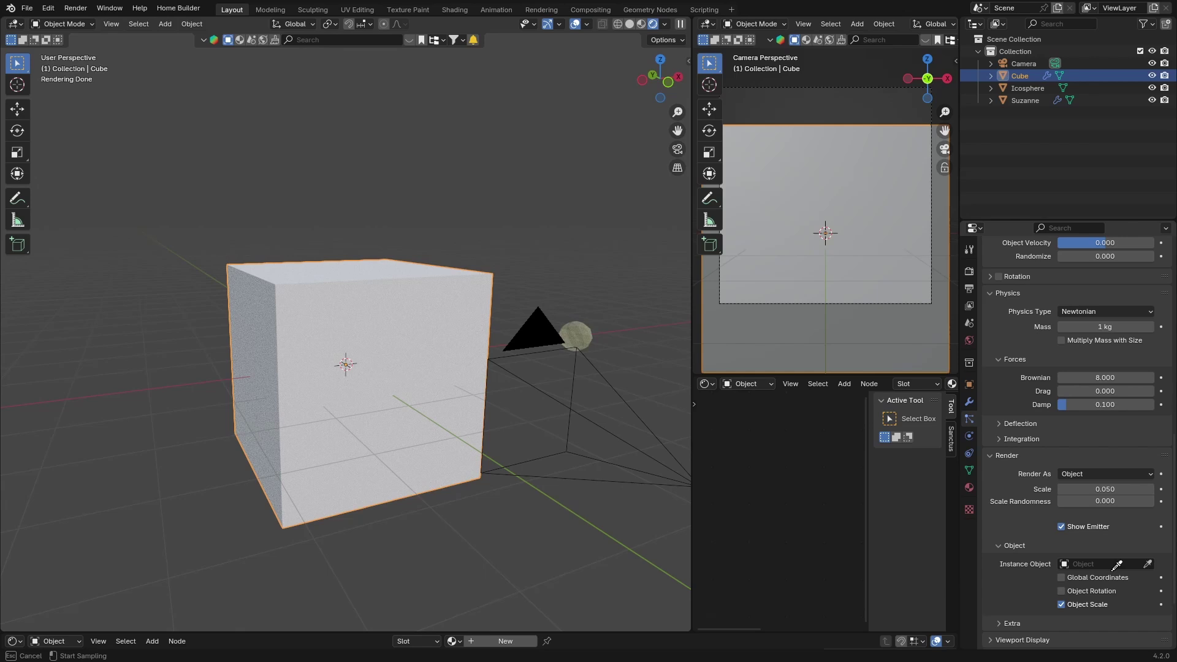
{"action": "left_click", "coordinate": [573, 333]}
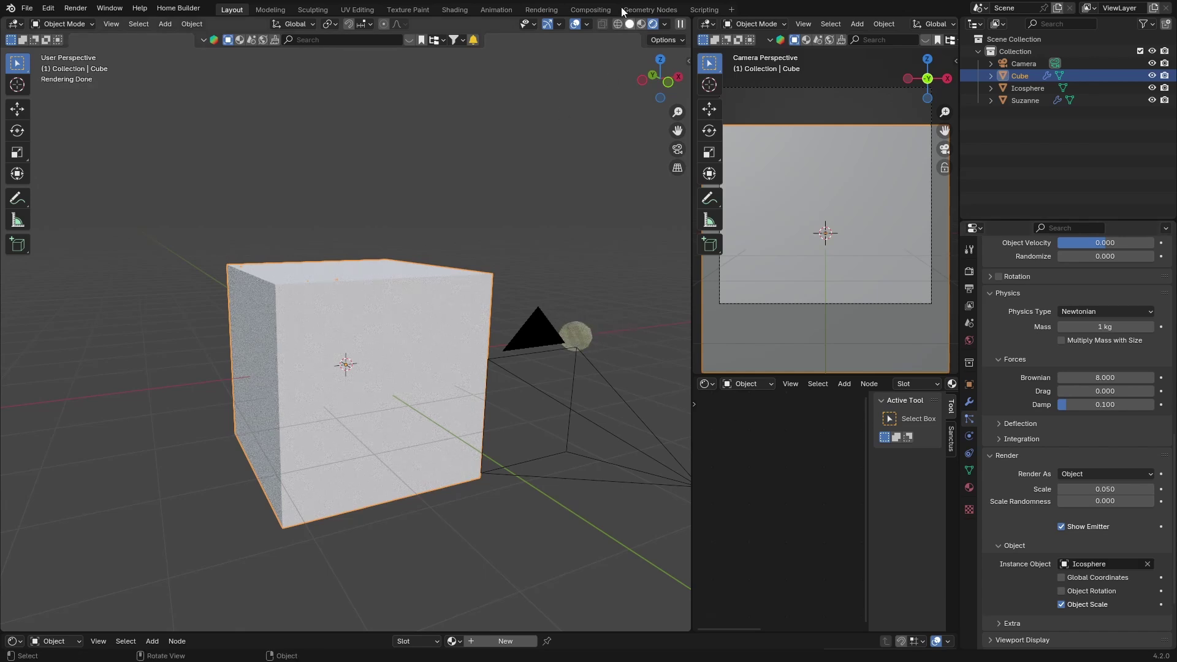
In wireframe view, set particle render Scale to 0.020 and Scale Randomness to 1.000
{"action": "left_click", "coordinate": [615, 23]}
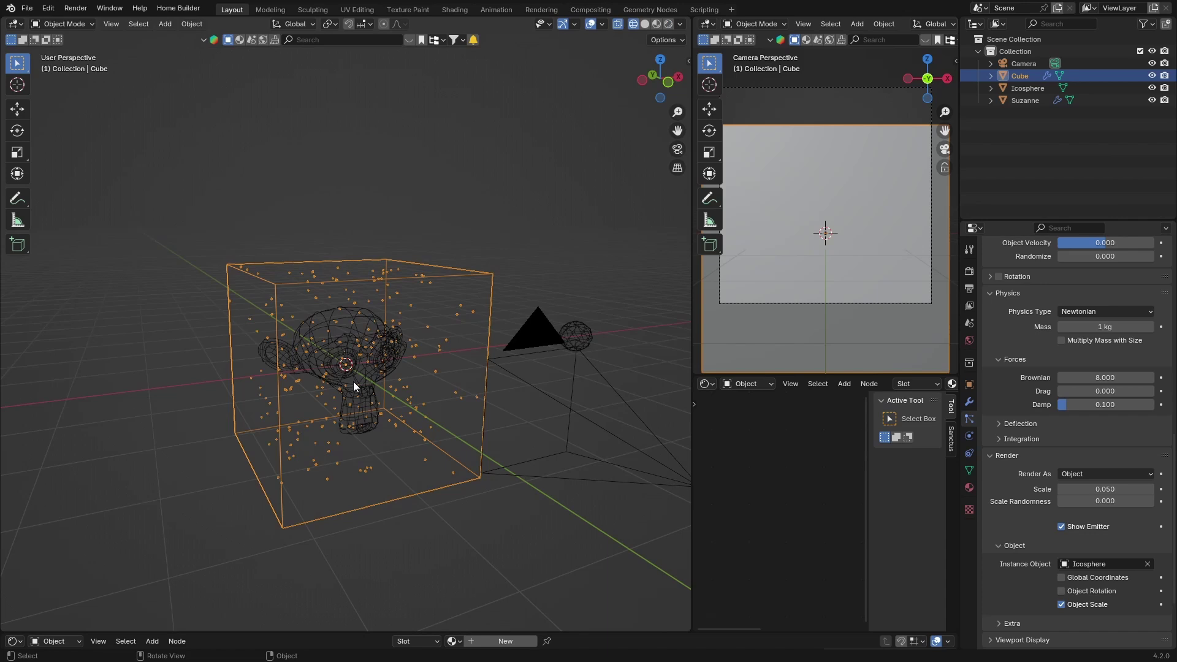
{"action": "middle_click_drag", "start_coordinate": [353, 381], "coordinate": [260, 363]}
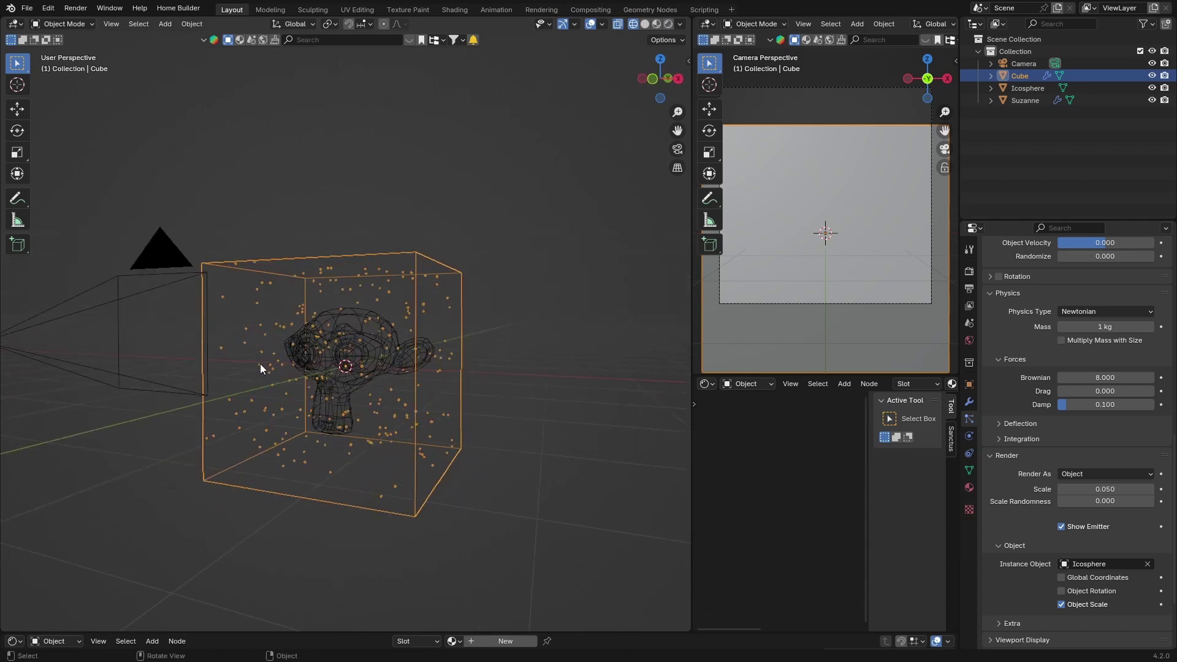
{"action": "scroll", "coordinate": [260, 362], "scroll_direction": "up", "scroll_amount": 3}
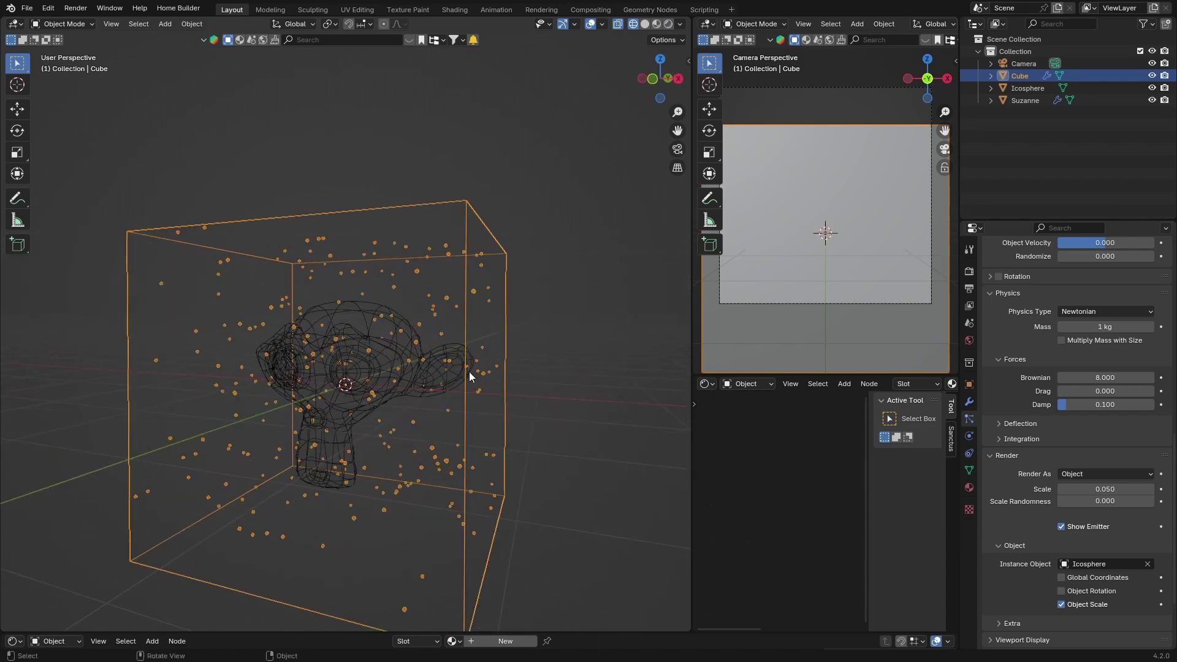
{"action": "scroll", "coordinate": [1066, 526], "scroll_direction": "down", "scroll_amount": 4}
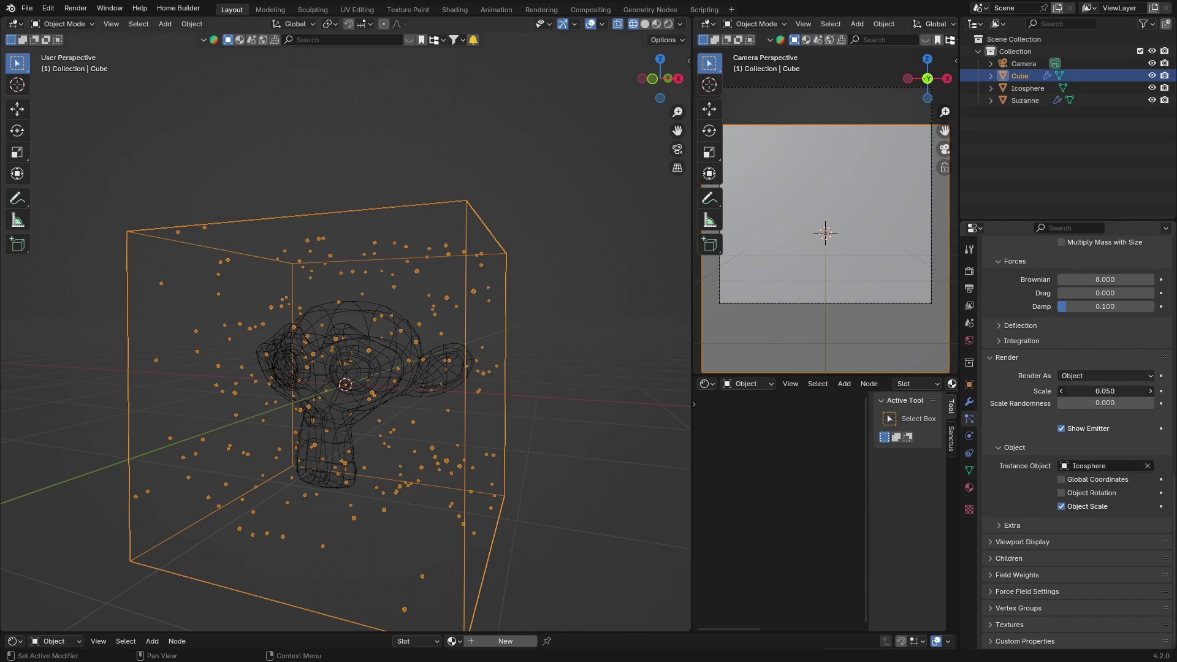
{"action": "left_click_drag", "start_coordinate": [1105, 390], "coordinate": [1102, 391]}
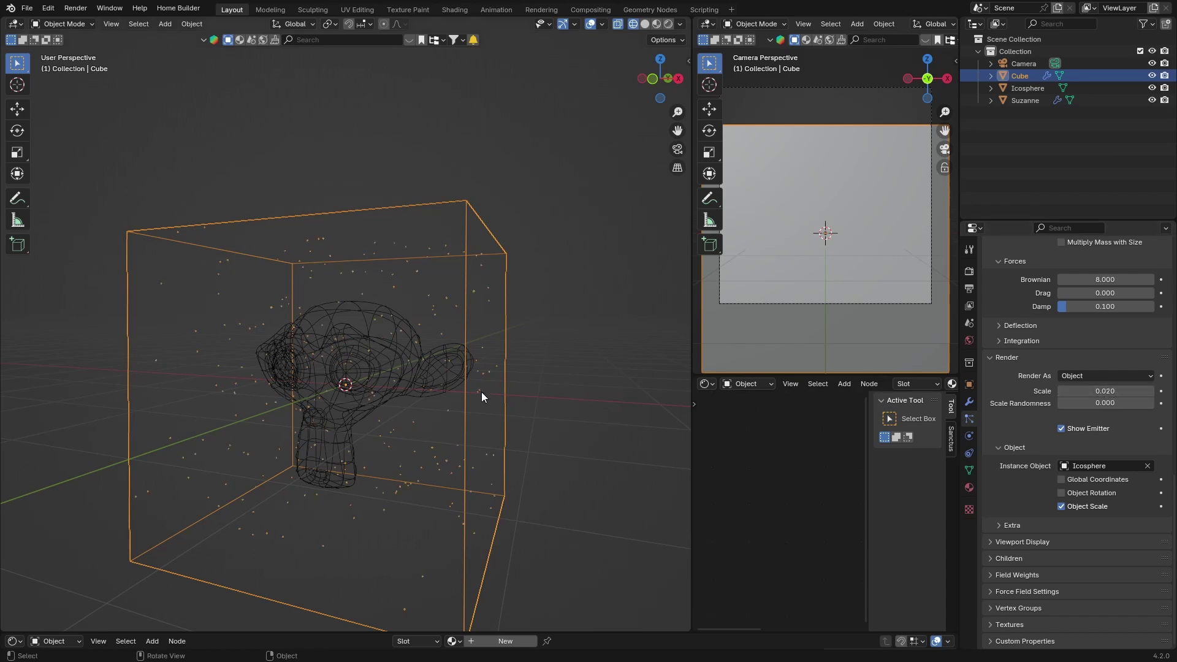
{"action": "left_click_drag", "start_coordinate": [1086, 406], "coordinate": [1159, 404]}
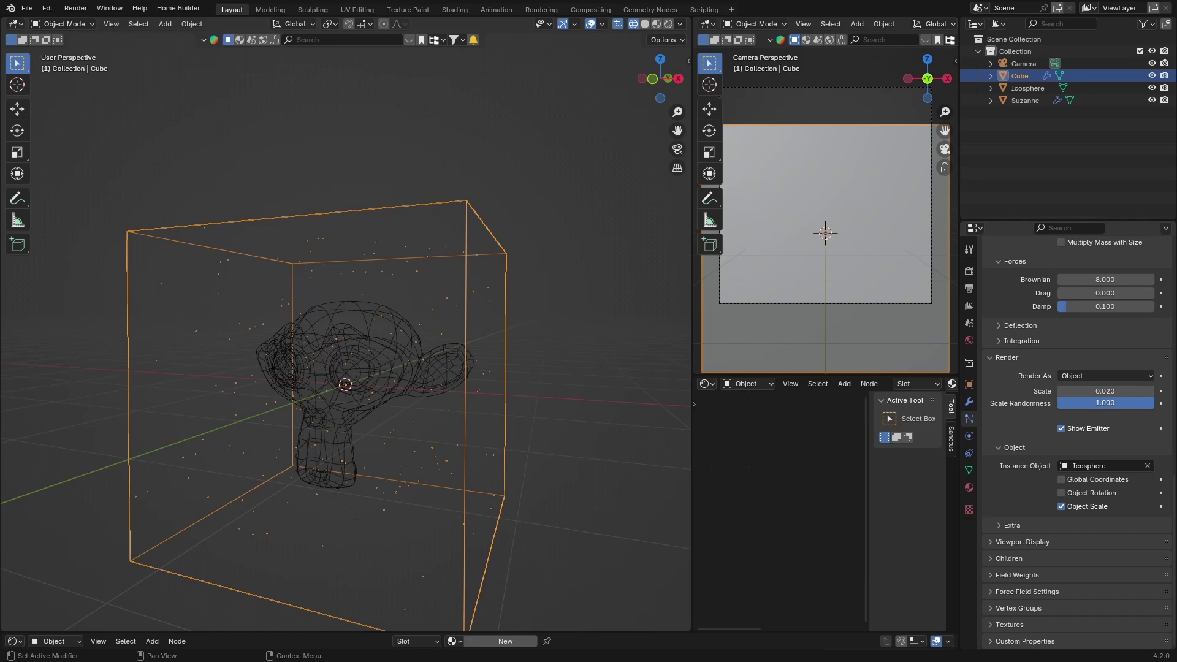
Set the Gravity field weight to 0
{"action": "left_click", "coordinate": [1015, 575]}
{"action": "scroll", "coordinate": [1091, 539], "scroll_direction": "down", "scroll_amount": 5}
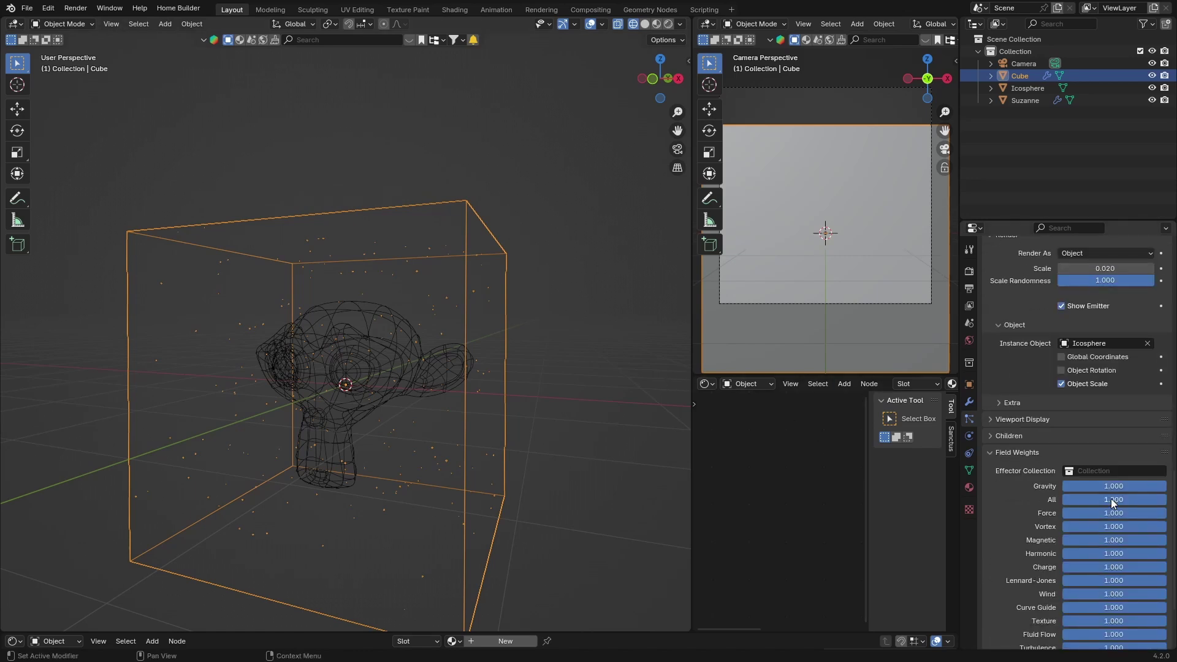
{"action": "left_click_drag", "start_coordinate": [1121, 486], "coordinate": [1063, 486]}
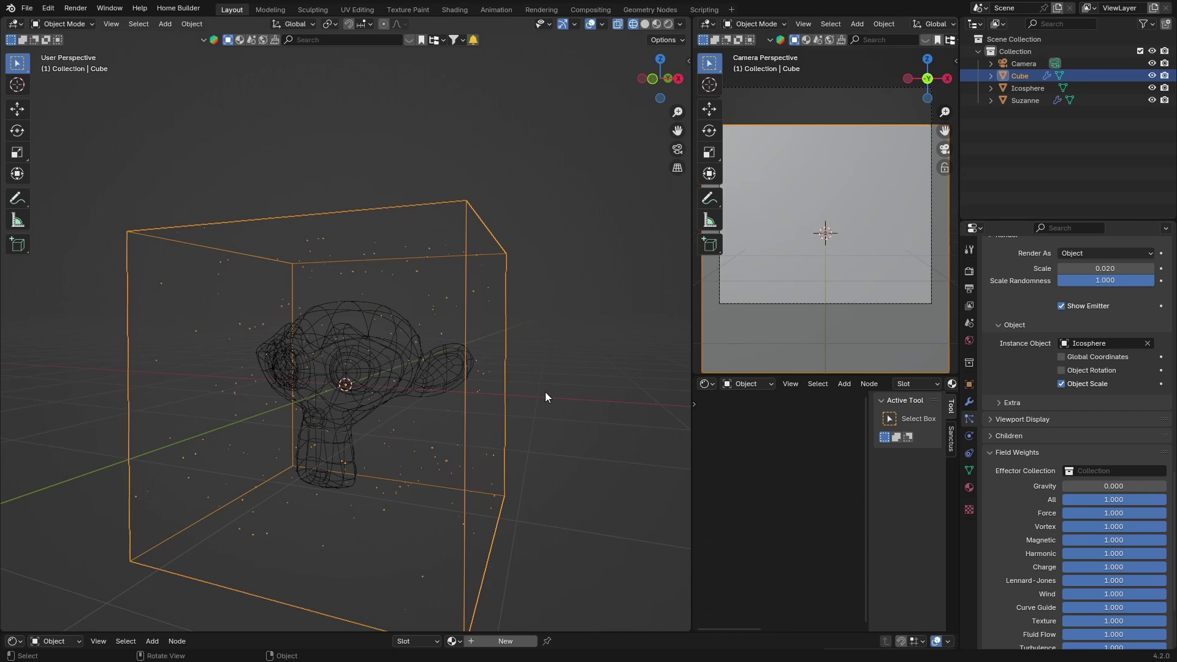
{"action": "scroll", "coordinate": [1007, 352], "scroll_direction": "up", "scroll_amount": 9}
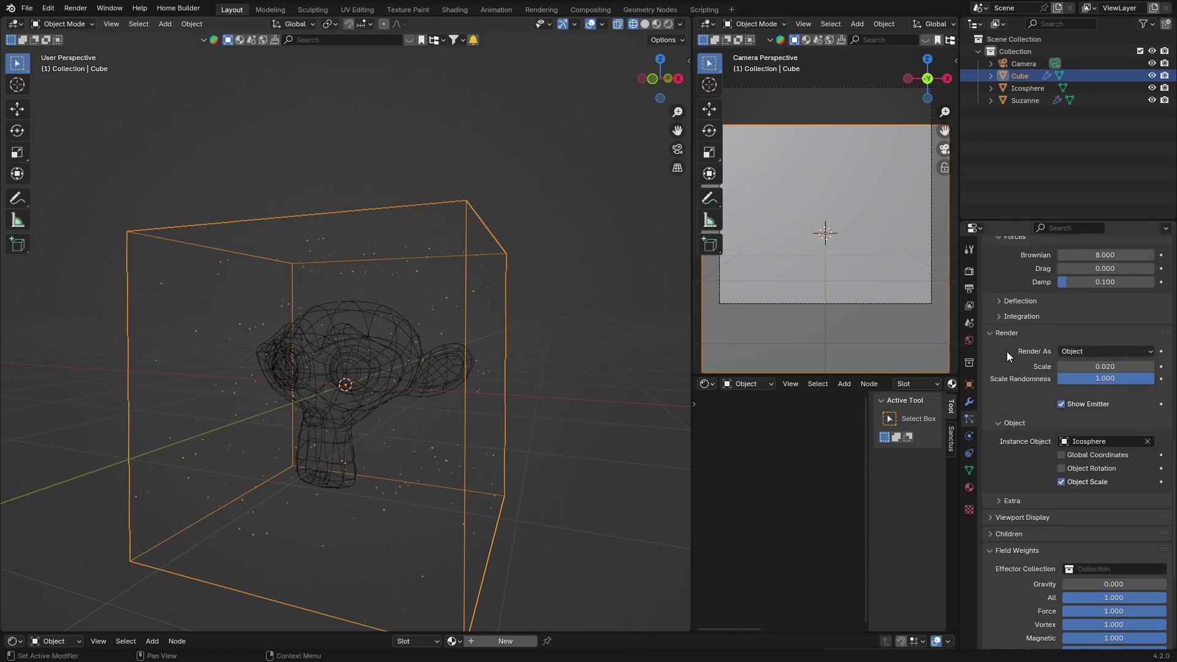
{"action": "scroll", "coordinate": [1006, 351], "scroll_direction": "up", "scroll_amount": 7}
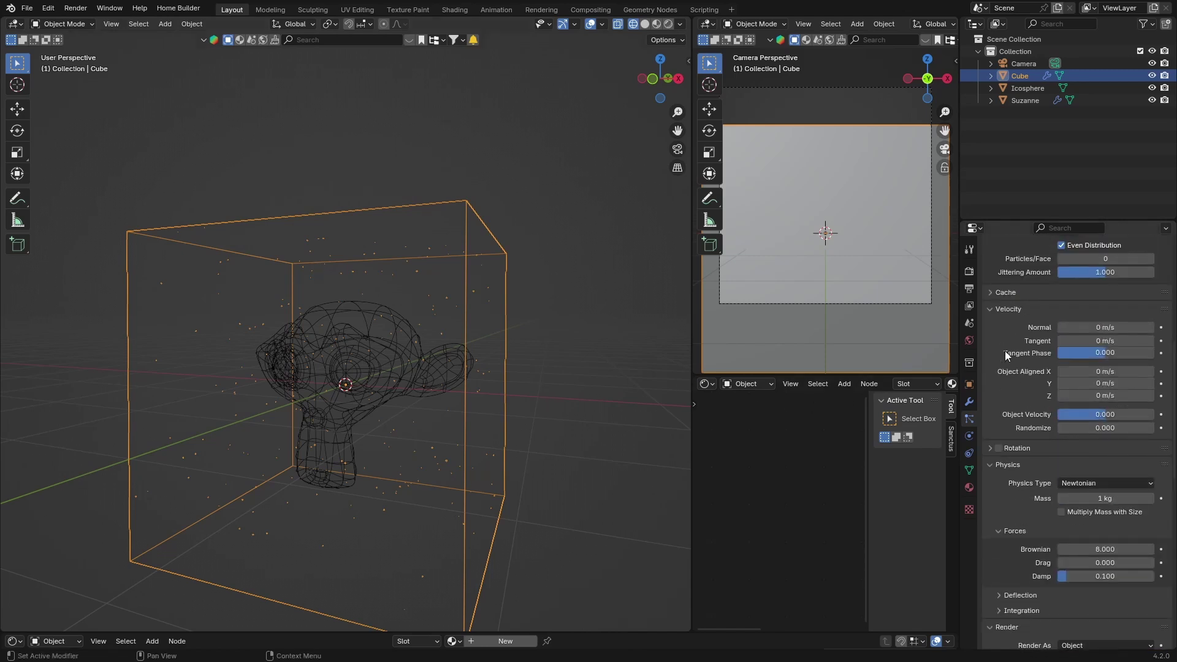
{"action": "scroll", "coordinate": [996, 374], "scroll_direction": "up", "scroll_amount": 5}
Bake the particle cache to 250 frames and change the bottom editor to Timeline
{"action": "left_click", "coordinate": [989, 415]}
{"action": "scroll", "coordinate": [991, 417], "scroll_direction": "down", "scroll_amount": 4}
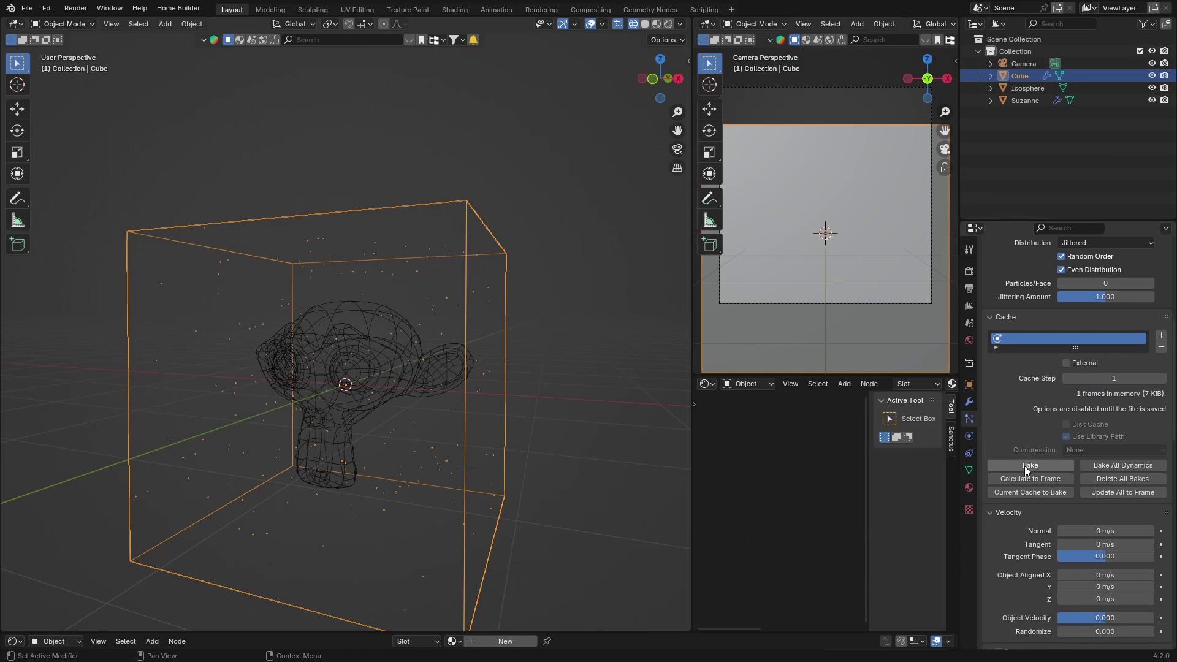
{"action": "left_click", "coordinate": [1023, 466]}
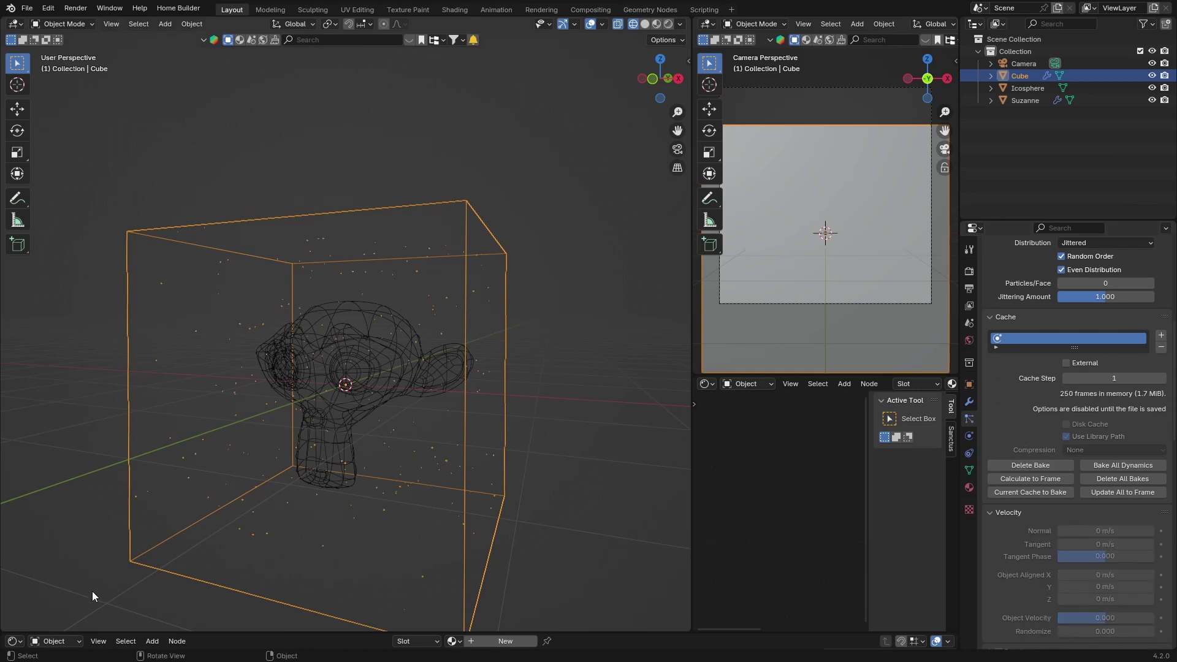
{"action": "left_click", "coordinate": [13, 641]}
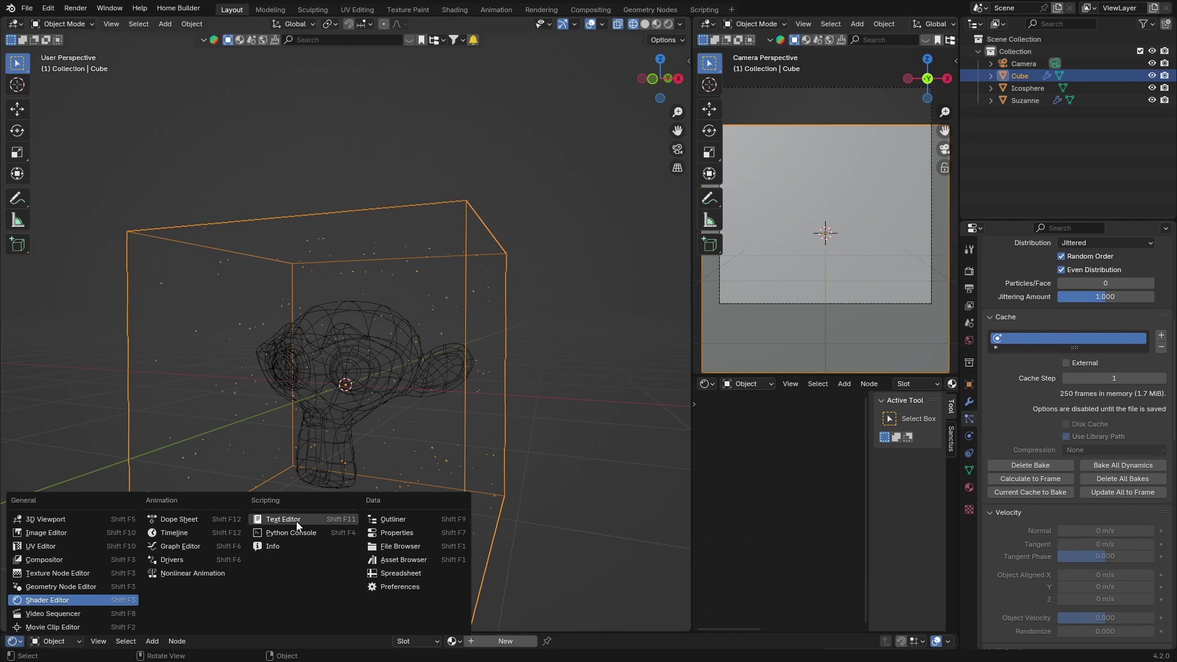
Turn the bottom area into an enlarged Timeline and play, then pause, the baked particles
{"action": "left_click", "coordinate": [184, 535]}
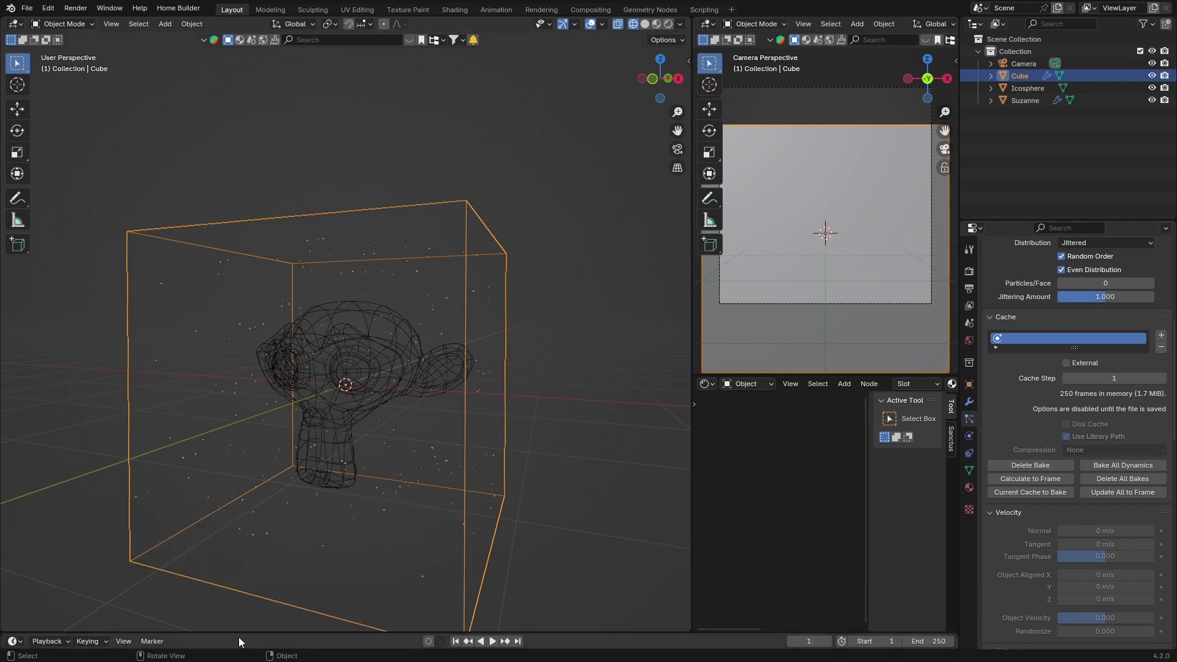
{"action": "left_click_drag", "start_coordinate": [239, 634], "coordinate": [237, 468]}
{"action": "key", "text": "space"}
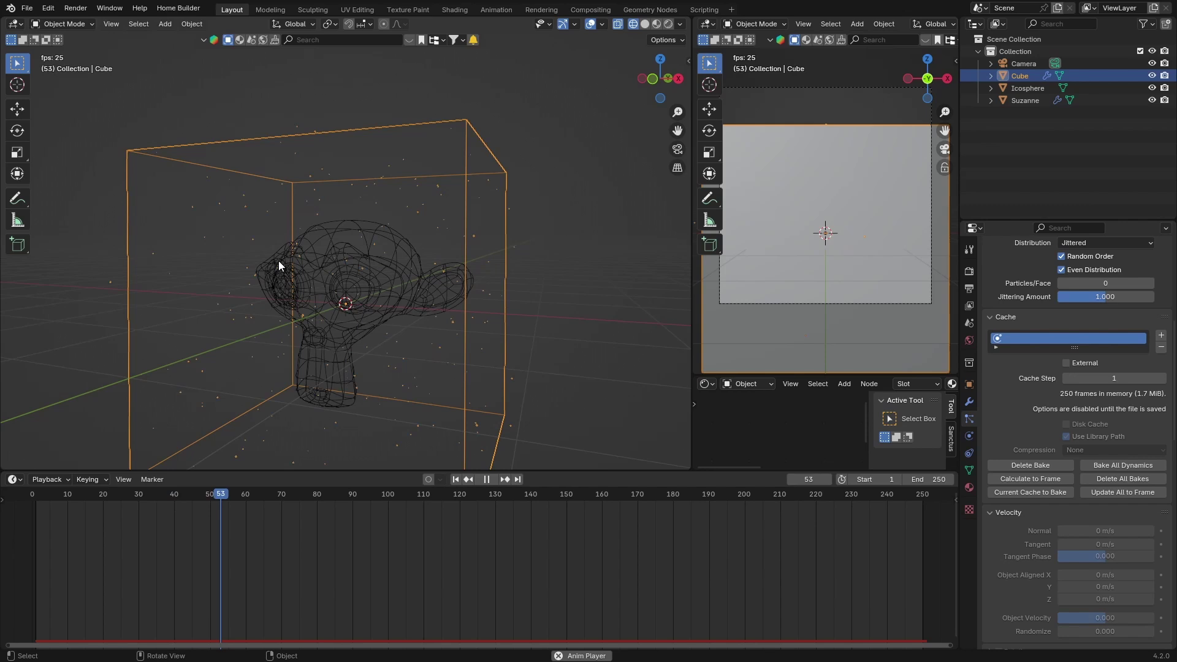
{"action": "key", "text": "space"}
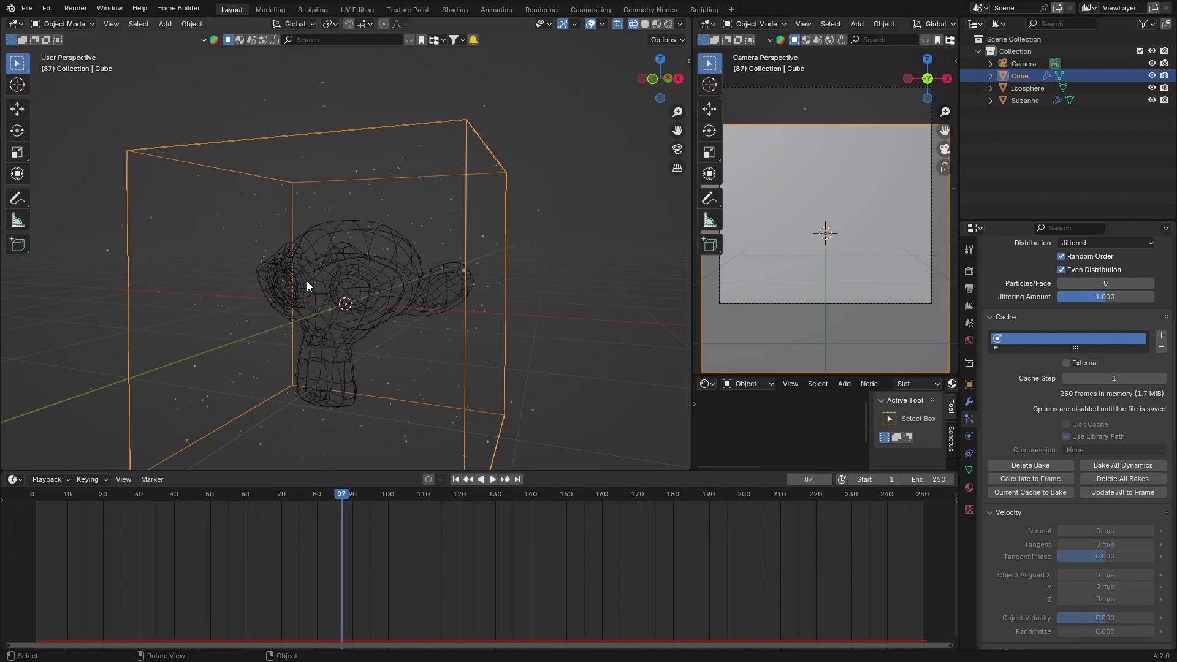
Play the animation once more, scrub back to frame 59, and shrink the timeline
{"action": "scroll", "coordinate": [320, 271], "scroll_direction": "up", "scroll_amount": 3}
{"action": "key", "text": "space"}
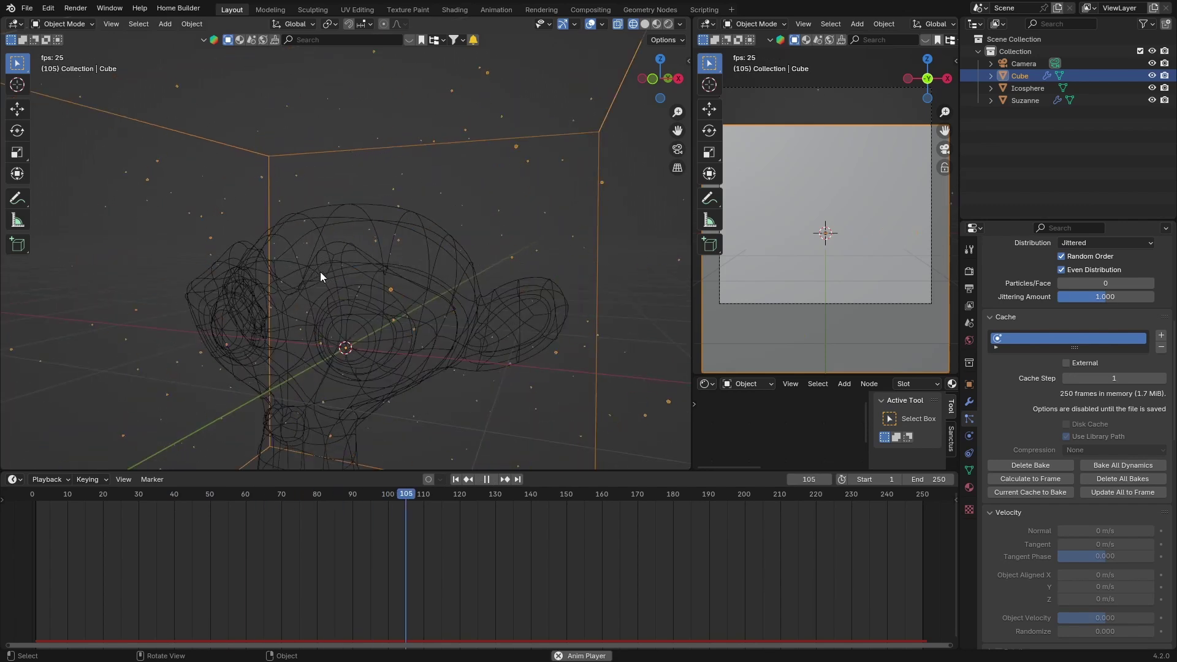
{"action": "key", "text": "space"}
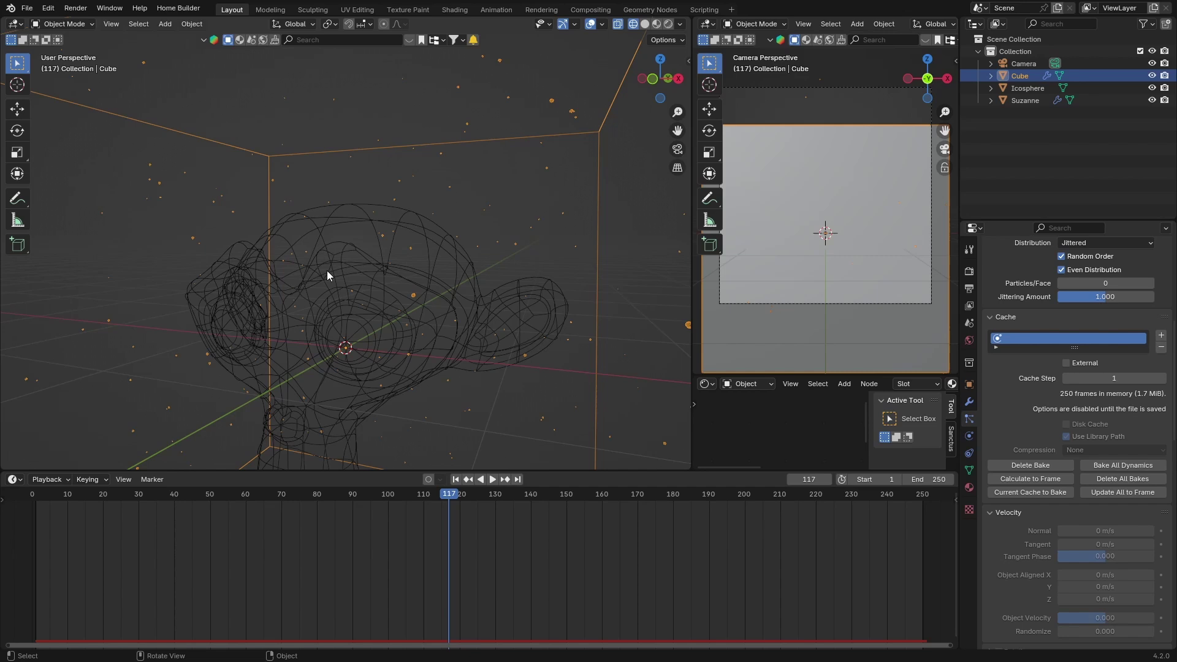
{"action": "left_click_drag", "start_coordinate": [429, 496], "coordinate": [242, 496]}
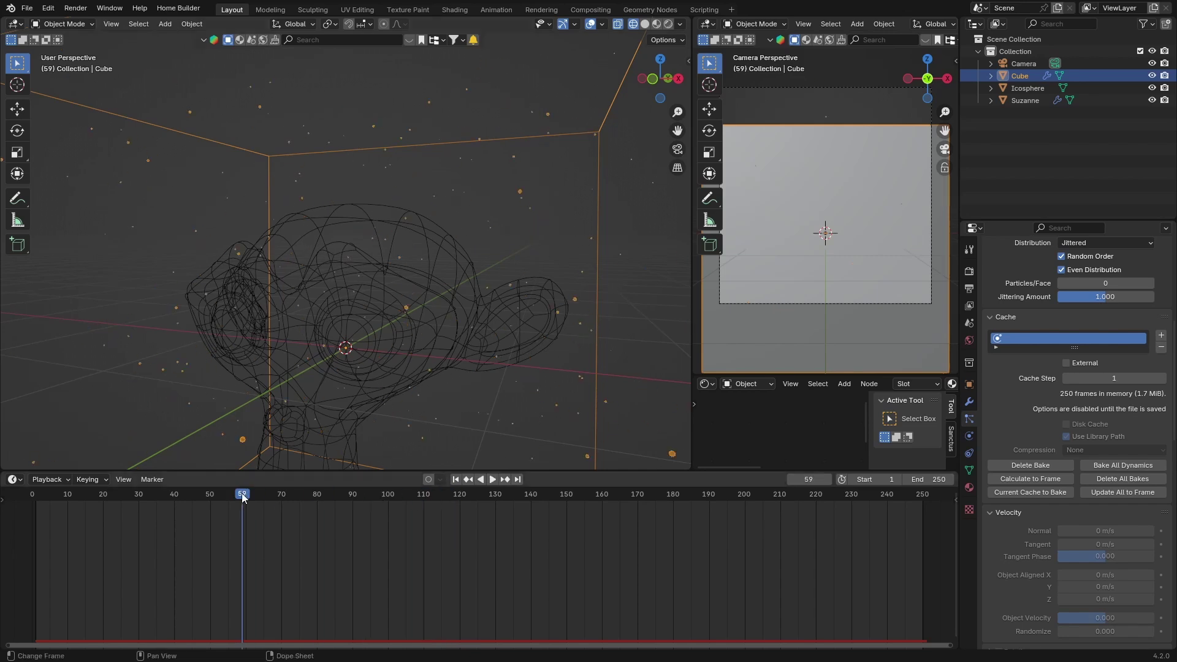
{"action": "left_click_drag", "start_coordinate": [595, 471], "coordinate": [604, 556]}
Switch to solid shading, view the scene from above, and create a new cube material in Shading
{"action": "left_click", "coordinate": [646, 24]}
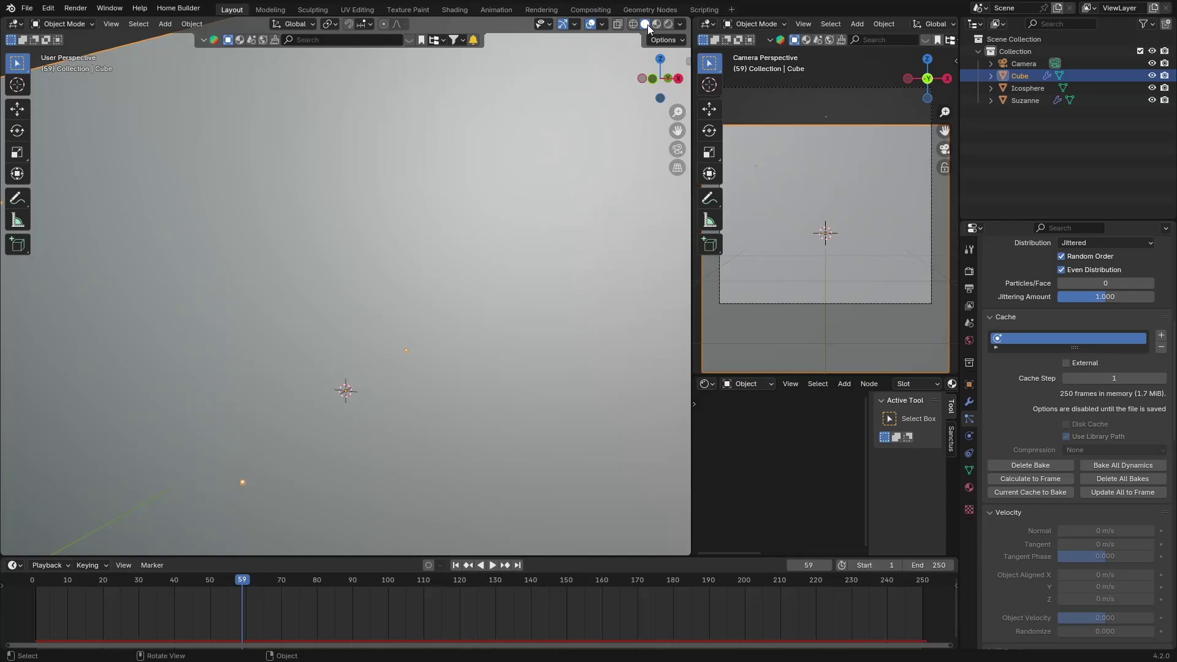
{"action": "scroll", "coordinate": [334, 275], "scroll_direction": "down", "scroll_amount": 5}
{"action": "mouse_move", "coordinate": [352, 270]}
{"action": "middle_mouse_down"}
{"action": "mouse_move", "coordinate": [344, 285]}
{"action": "mouse_move", "coordinate": [347, 268]}
{"action": "middle_mouse_up"}
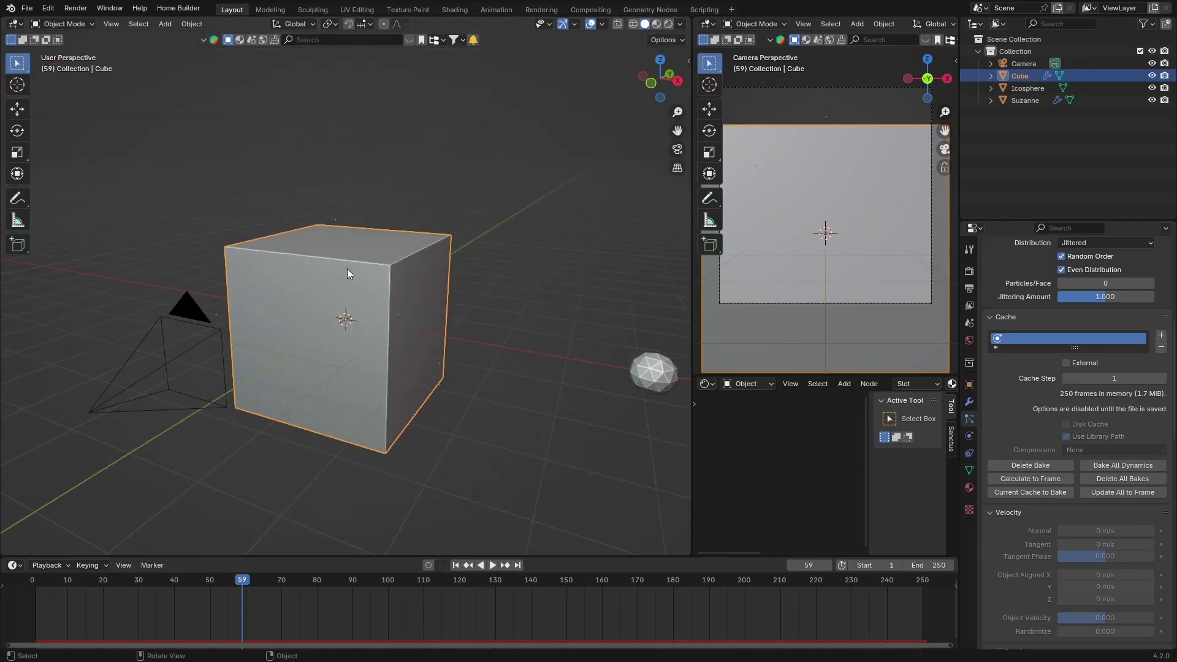
{"action": "left_click", "coordinate": [455, 9]}
{"action": "left_click", "coordinate": [596, 383]}
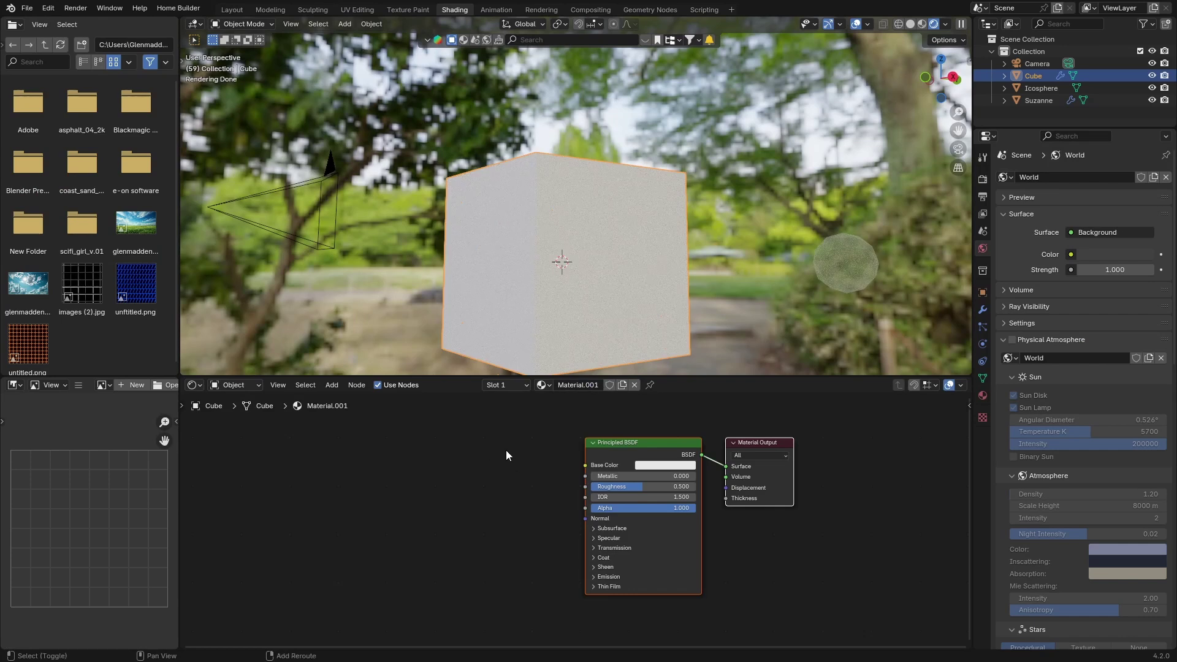
Add a Transparent BSDF node through the node search and place it clear of the others
{"action": "key", "text": "shift+a"}
{"action": "type", "text": "tran"}
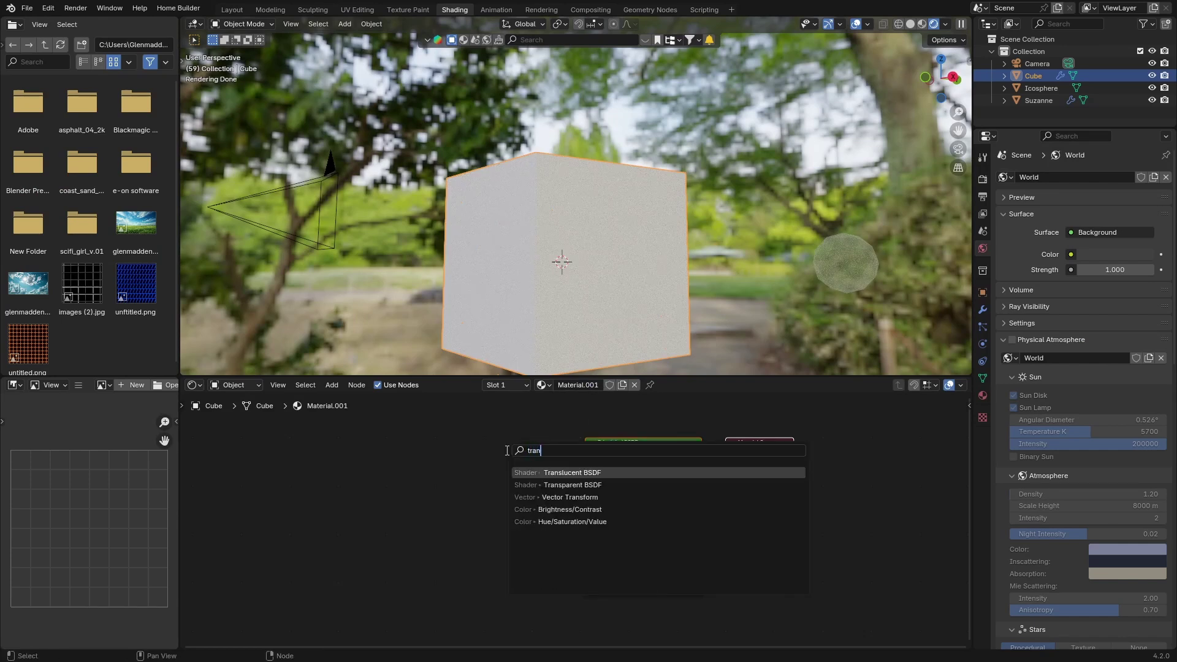
{"action": "key", "text": "Down"}
{"action": "key", "text": "Return"}
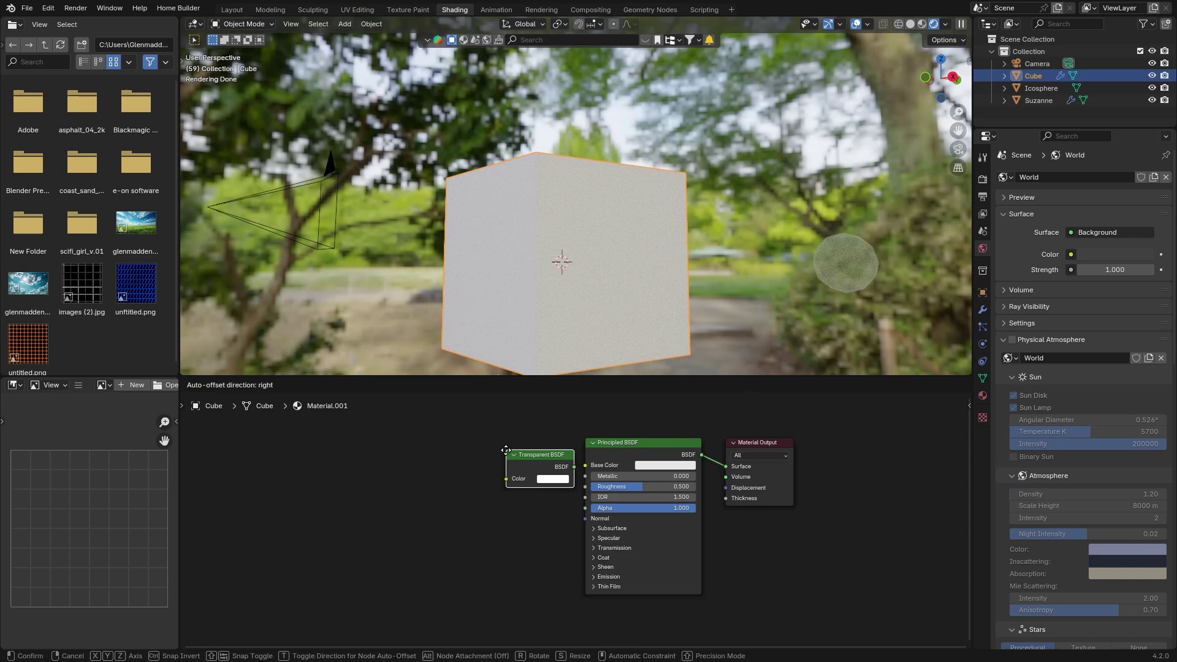
{"action": "left_click", "coordinate": [688, 446]}
{"action": "left_click_drag", "start_coordinate": [725, 444], "coordinate": [474, 432]}
Replace Principled BSDF with Transparent BSDF on the Material Output's Surface input
{"action": "left_click_drag", "start_coordinate": [725, 464], "coordinate": [837, 479]}
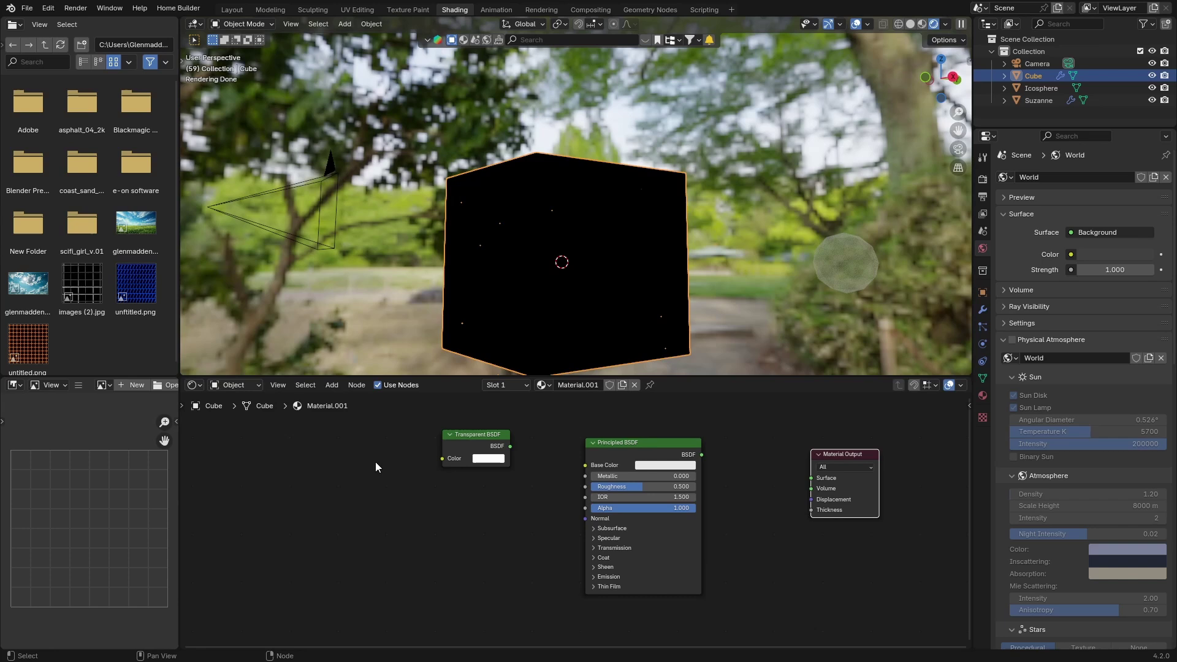
{"action": "left_click_drag", "start_coordinate": [464, 456], "coordinate": [741, 475]}
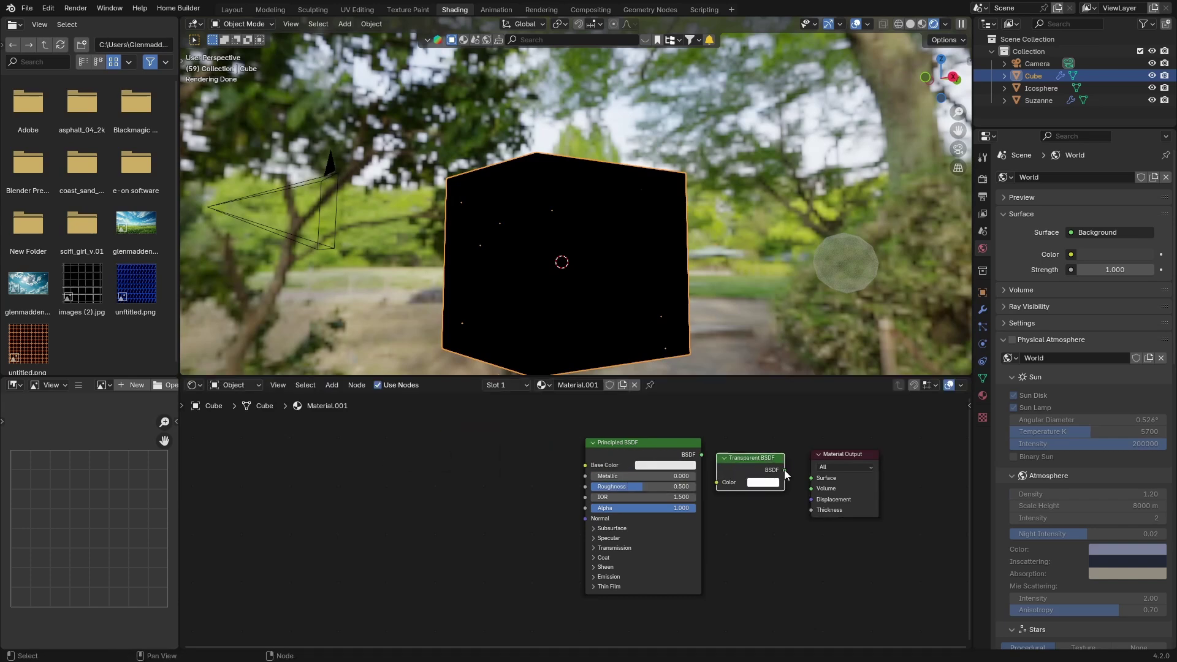
{"action": "left_click_drag", "start_coordinate": [784, 469], "coordinate": [811, 478]}
Orbit around Suzanne and play the animation briefly to preview the transparent cube
{"action": "middle_click_drag", "start_coordinate": [444, 228], "coordinate": [483, 236]}
{"action": "scroll", "coordinate": [479, 235], "scroll_direction": "up", "scroll_amount": 5}
{"action": "key", "text": "space"}
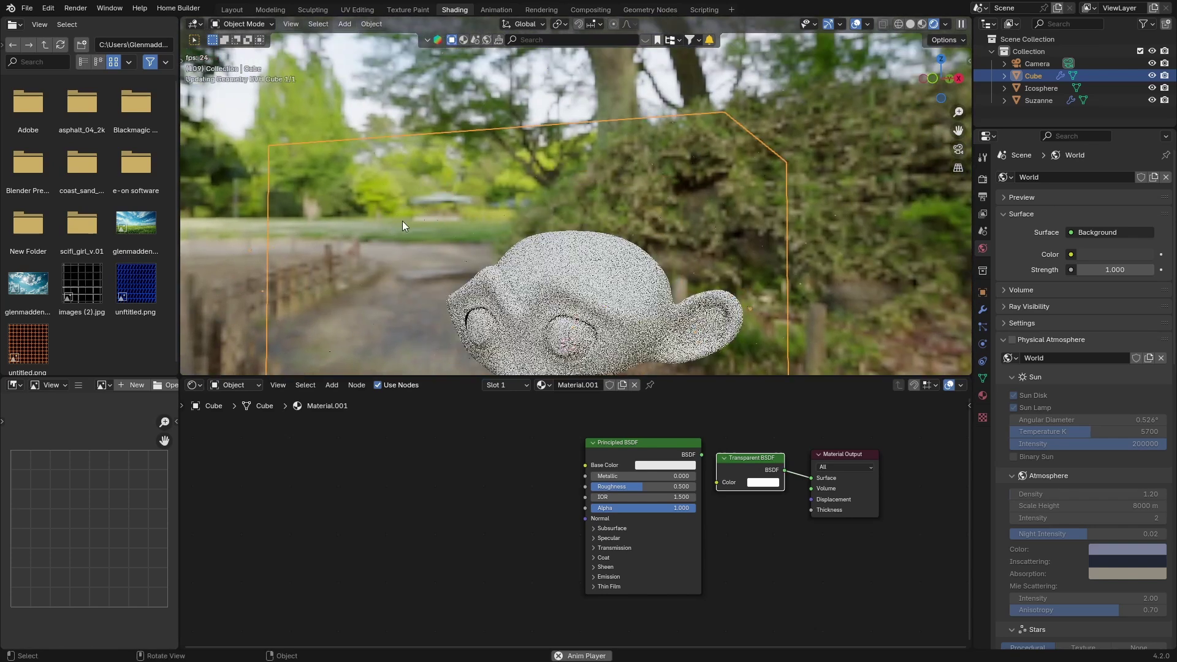
{"action": "key", "text": "space"}
In Layout with rendered shading, play the particles while orbiting the cube, stopping at frame 53
{"action": "left_click", "coordinate": [230, 10]}
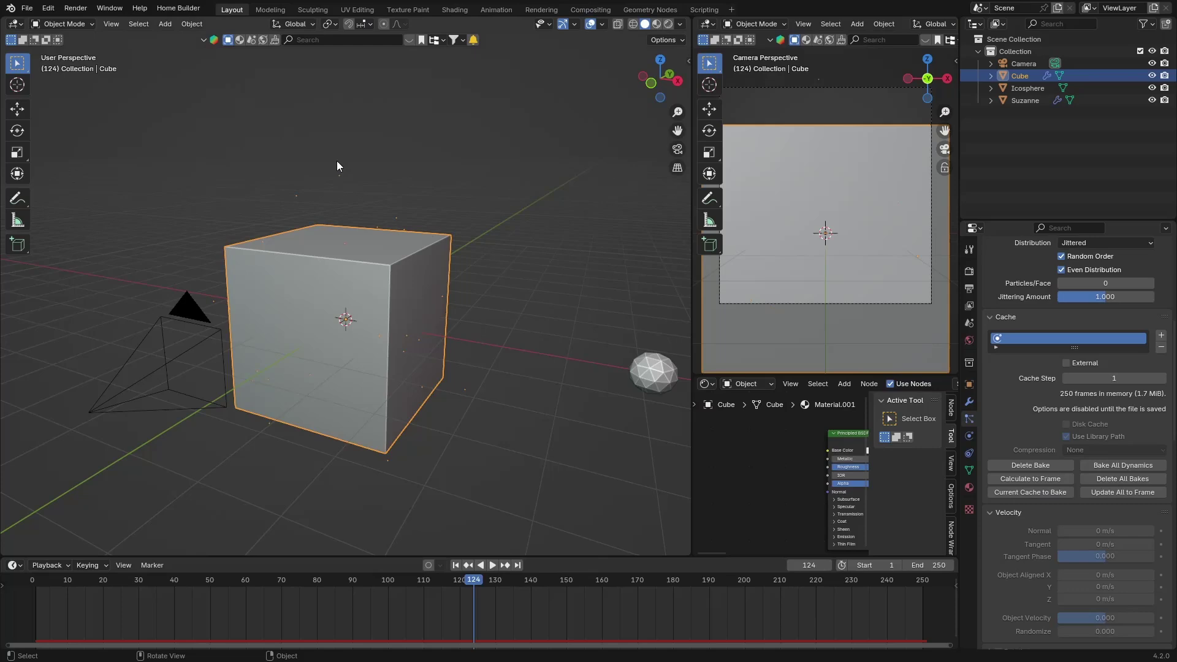
{"action": "left_click", "coordinate": [669, 24]}
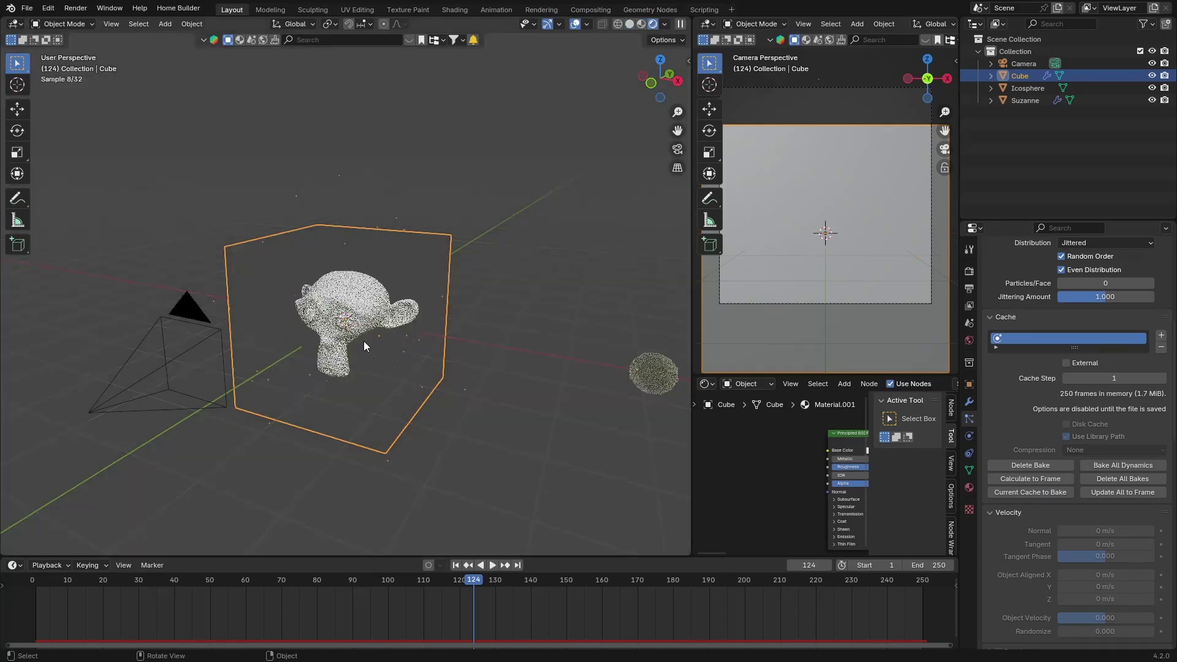
{"action": "scroll", "coordinate": [371, 308], "scroll_direction": "up", "scroll_amount": 3}
{"action": "key", "text": "space"}
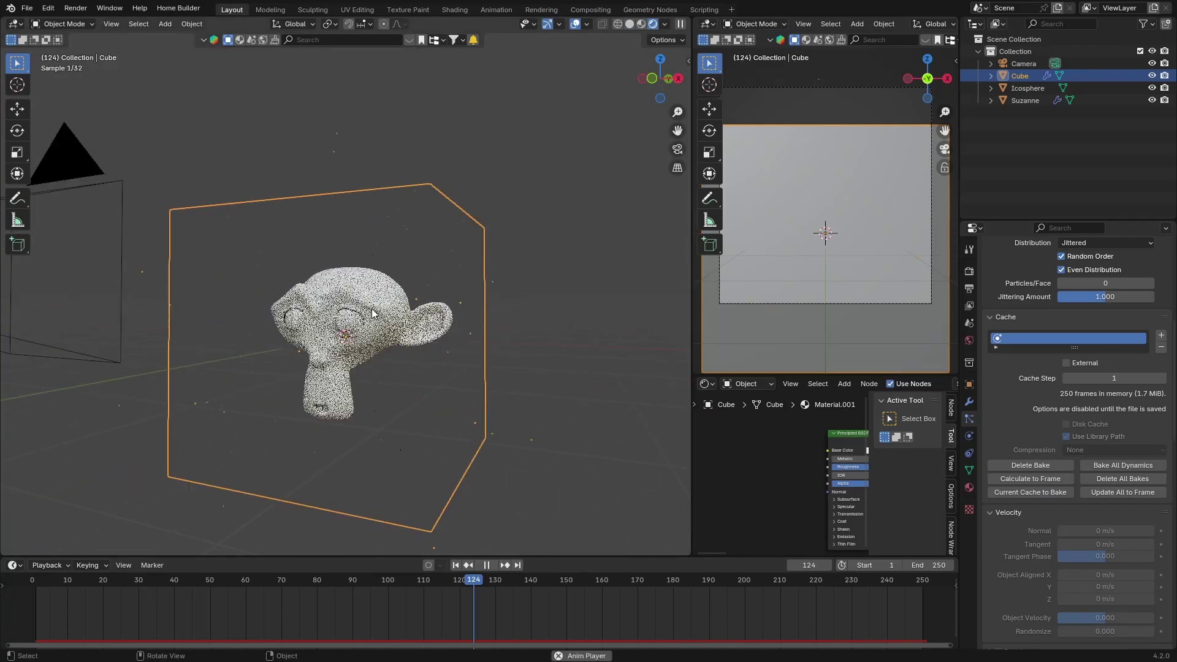
{"action": "middle_click_drag", "start_coordinate": [372, 313], "coordinate": [347, 365]}
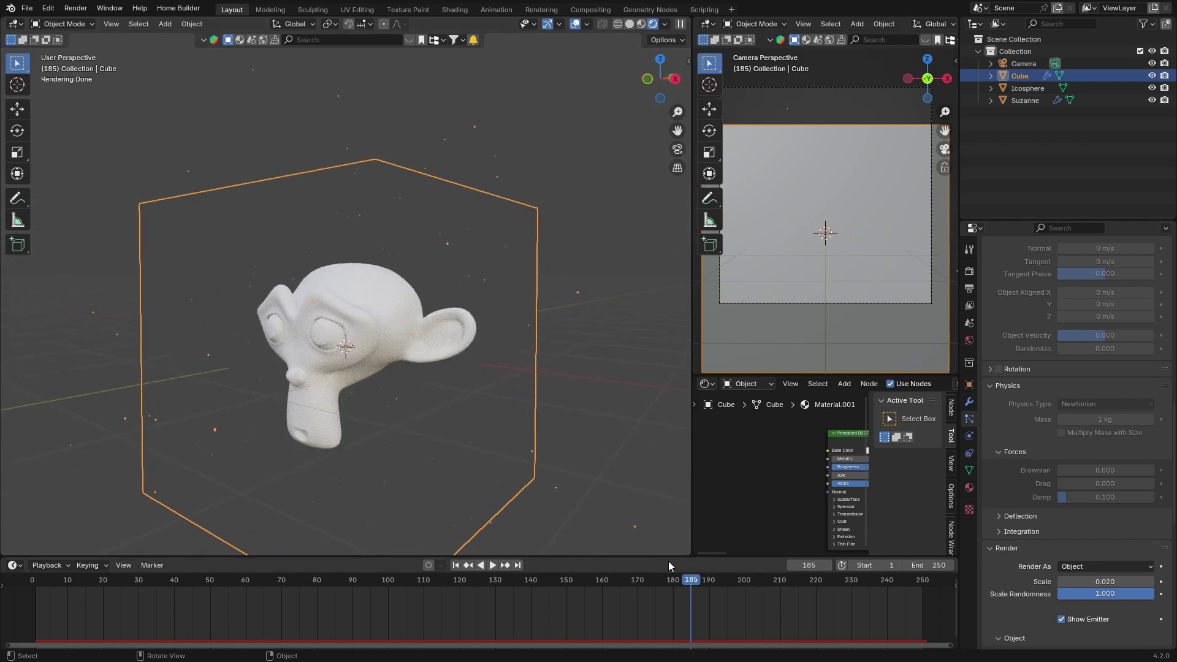
{"action": "left_click_drag", "start_coordinate": [691, 579], "coordinate": [221, 580]}
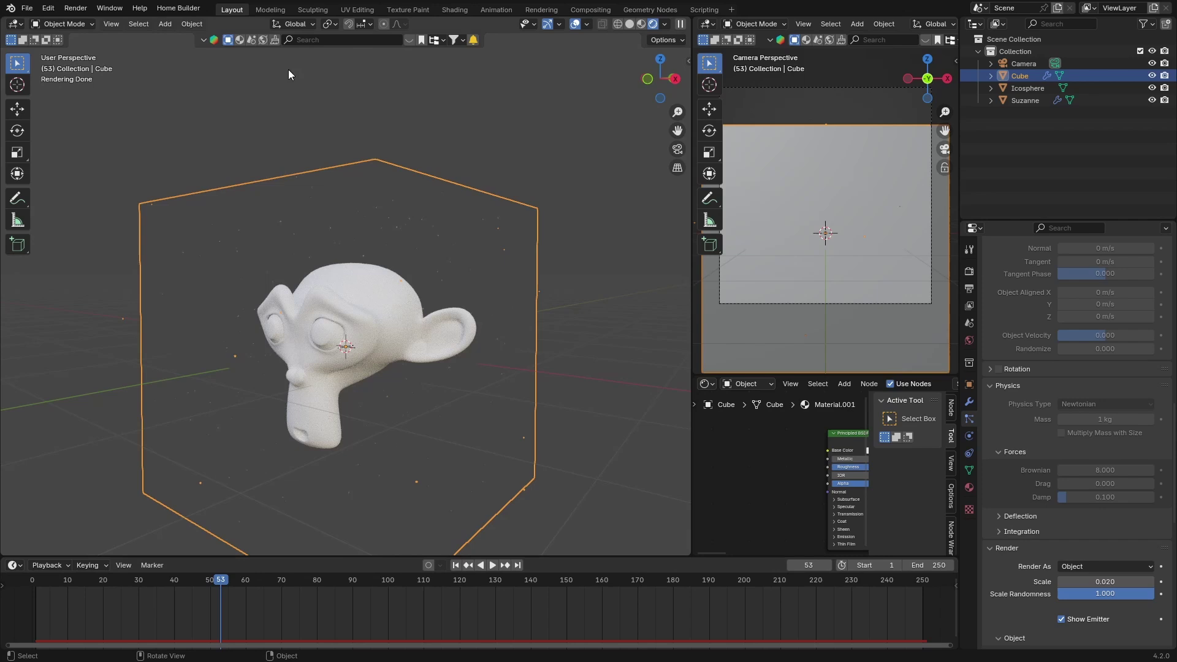